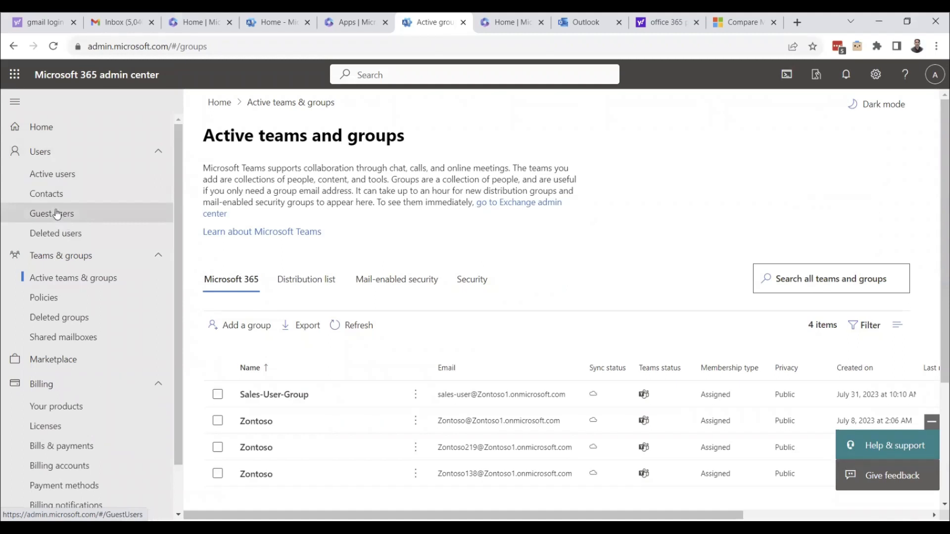
# Open the admin role management for the active user listed directly below the admin account.
pyautogui.click(71, 180)
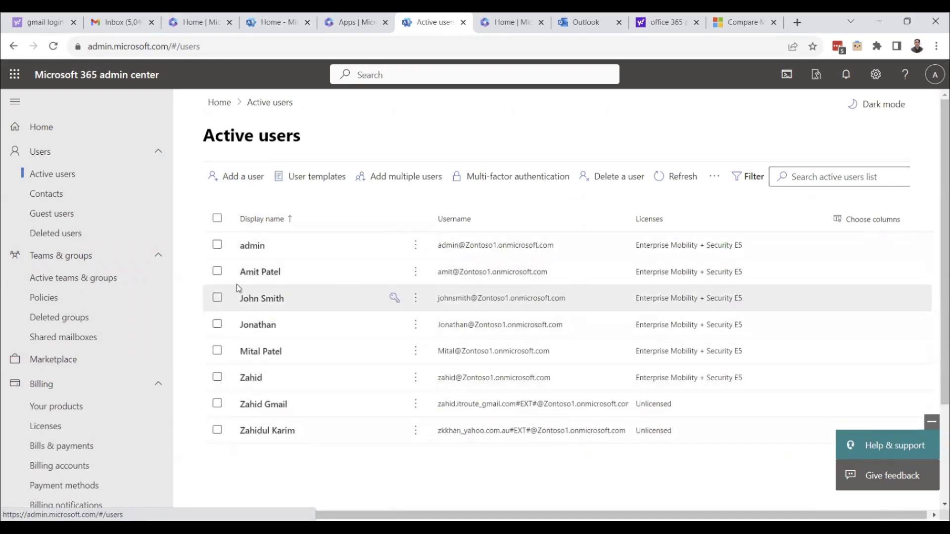
pyautogui.click(262, 273)
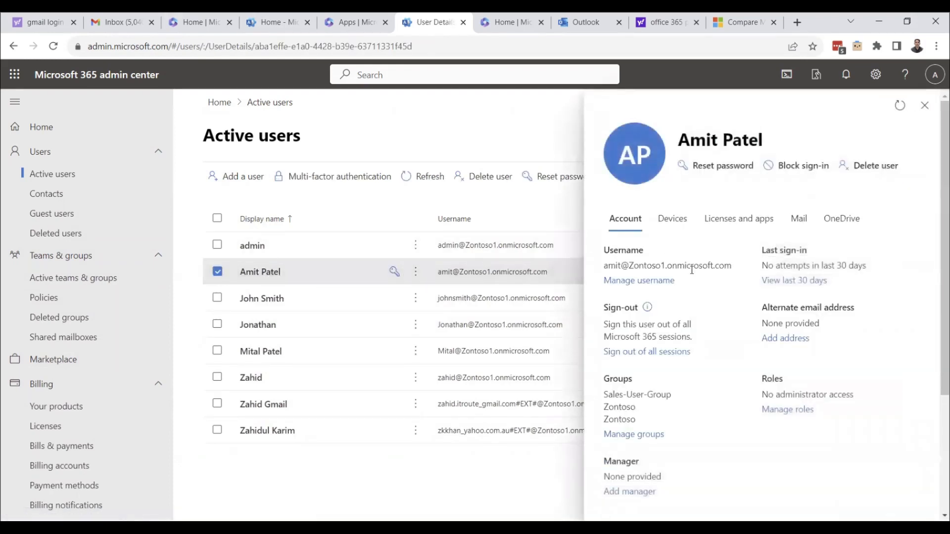
pyautogui.doubleClick(764, 379)
pyautogui.click(776, 414)
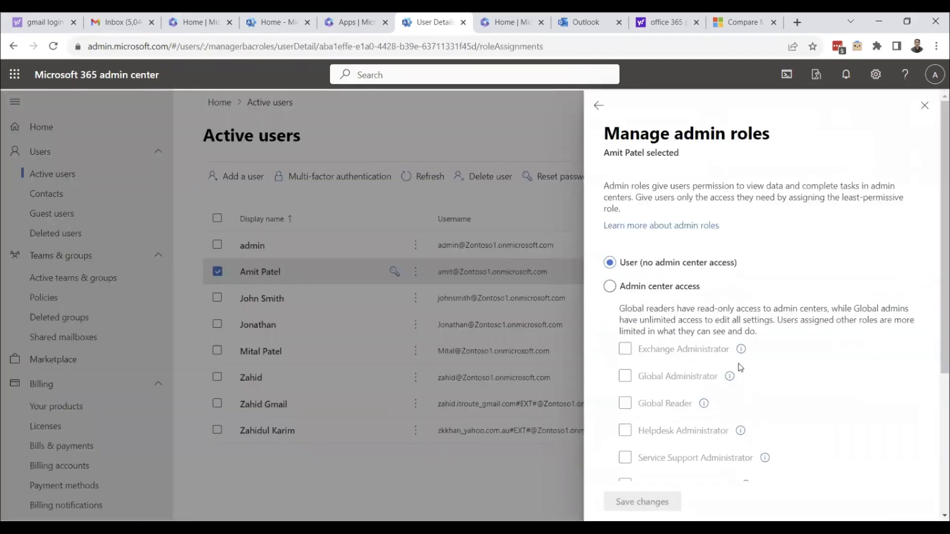
# Give the user admin center access with the User Administrator role and read that role's description.
pyautogui.scroll(-1, 820, 278)
pyautogui.click(610, 226)
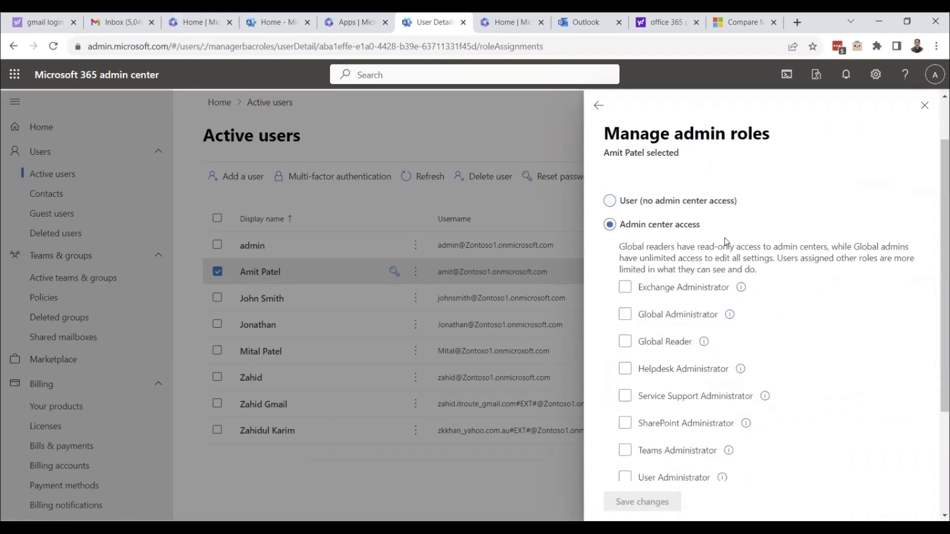
pyautogui.scroll(-1, 757, 247)
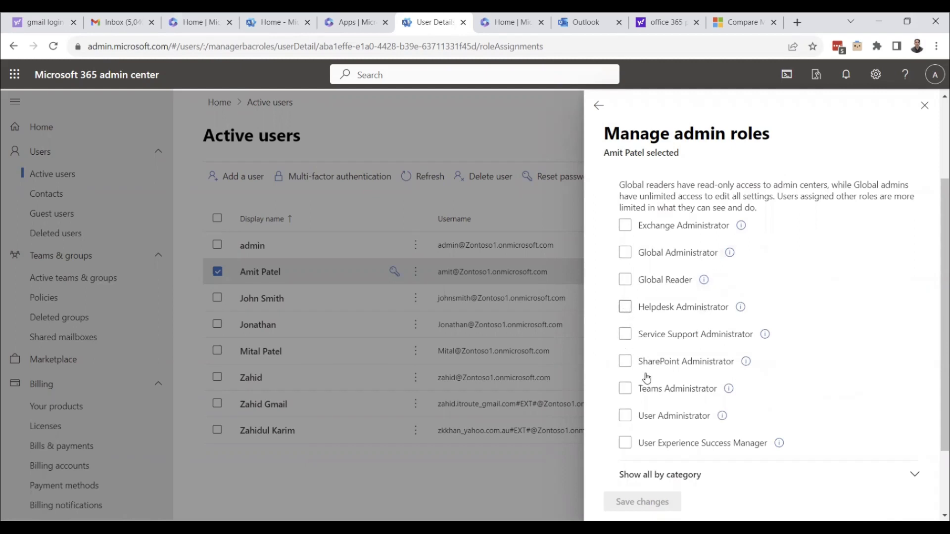
pyautogui.click(626, 415)
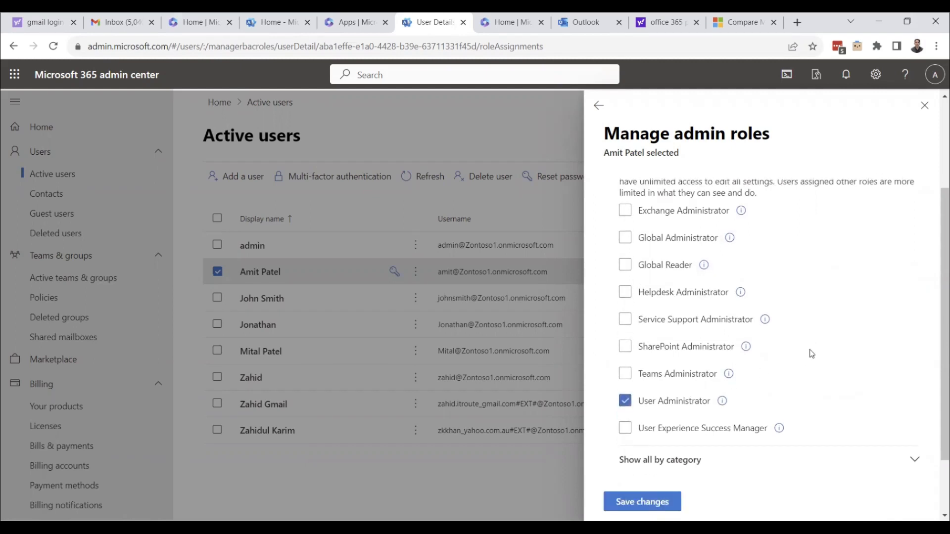
pyautogui.scroll(-2, 812, 354)
pyautogui.moveTo(722, 324)
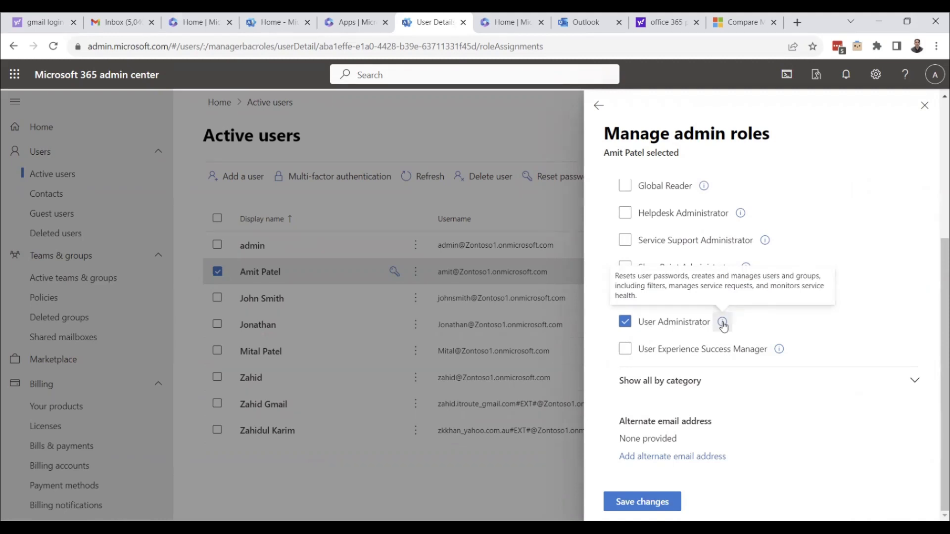
pyautogui.scroll(3, 698, 254)
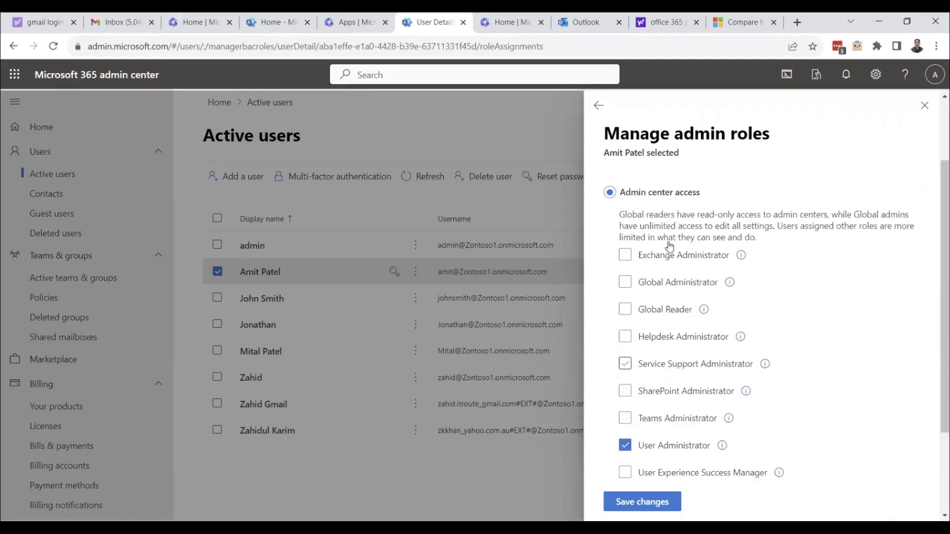
pyautogui.scroll(-3, 707, 376)
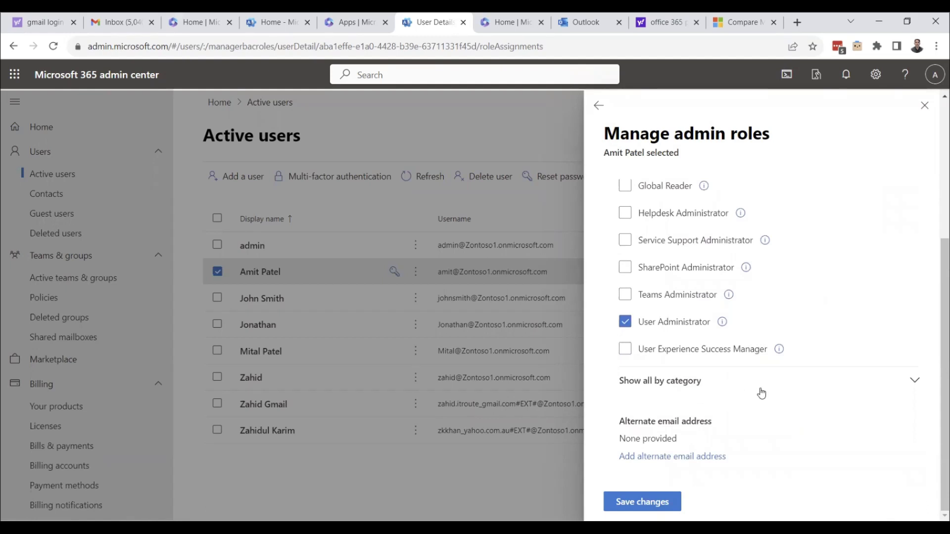
# Expand all admin roles by category and review the collaboration, global, identity, other, read-only, and security and compliance roles.
pyautogui.click(915, 381)
pyautogui.scroll(-4, 865, 364)
pyautogui.scroll(-3, 717, 331)
pyautogui.scroll(3, 716, 326)
pyautogui.scroll(-15, 712, 313)
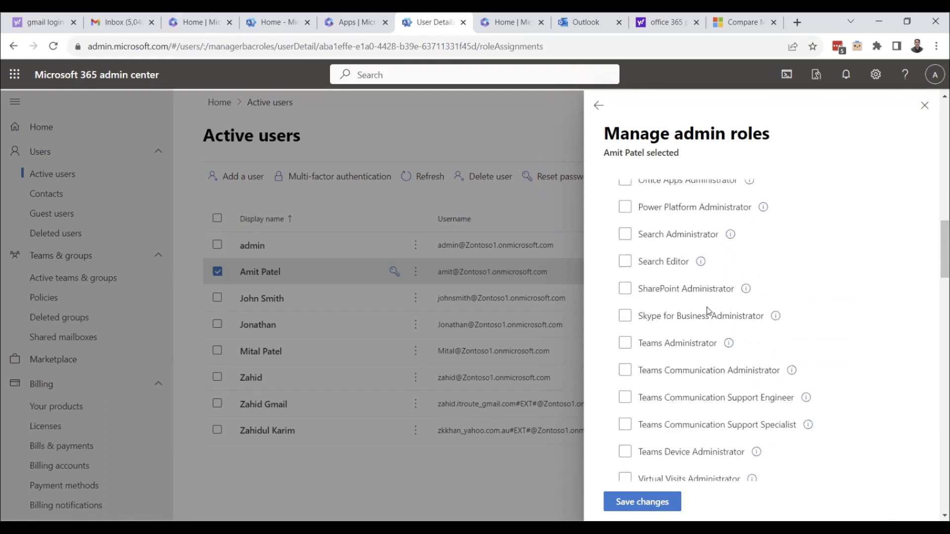
pyautogui.scroll(-6, 711, 307)
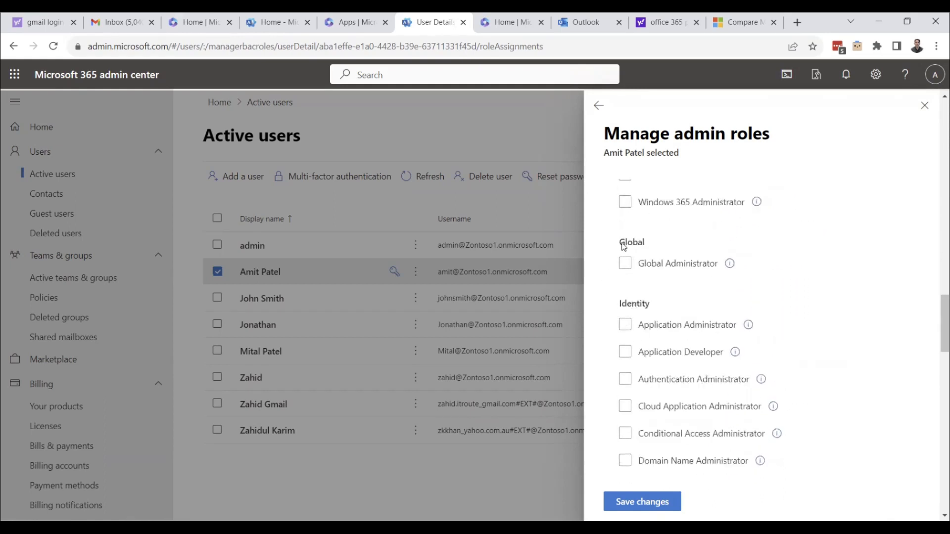
pyautogui.scroll(-7, 685, 297)
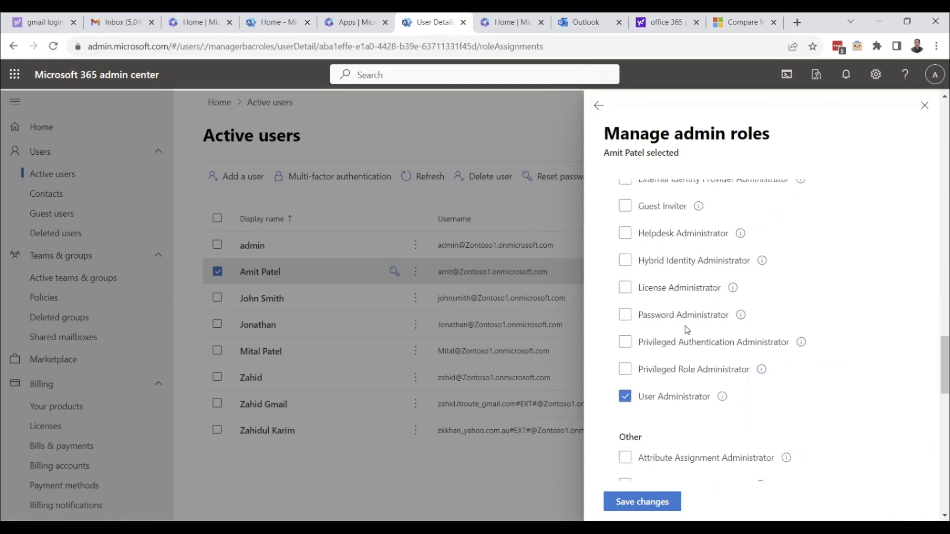
pyautogui.scroll(-3, 686, 329)
pyautogui.scroll(-1, 792, 329)
pyautogui.scroll(-4, 798, 326)
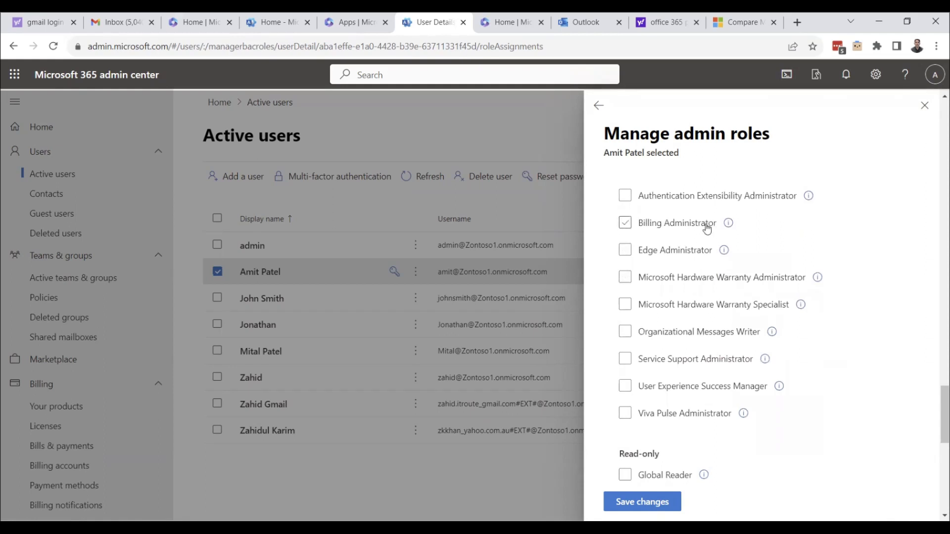
pyautogui.scroll(-2, 666, 332)
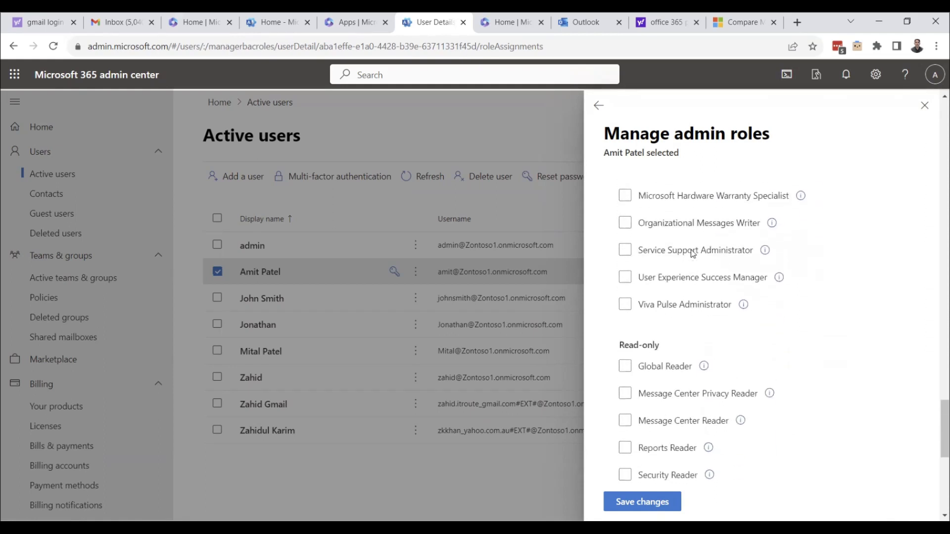
pyautogui.scroll(1, 688, 250)
pyautogui.moveTo(801, 250)
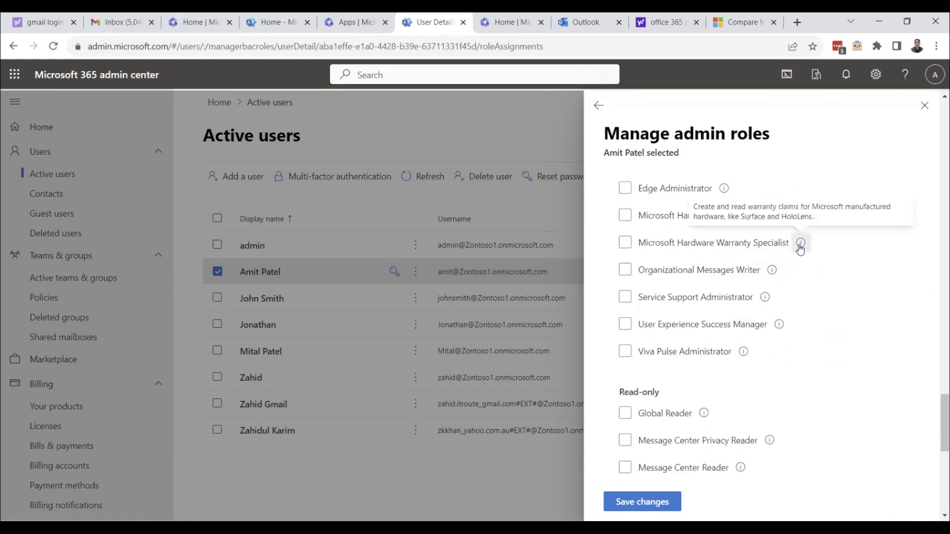
pyautogui.scroll(-5, 774, 269)
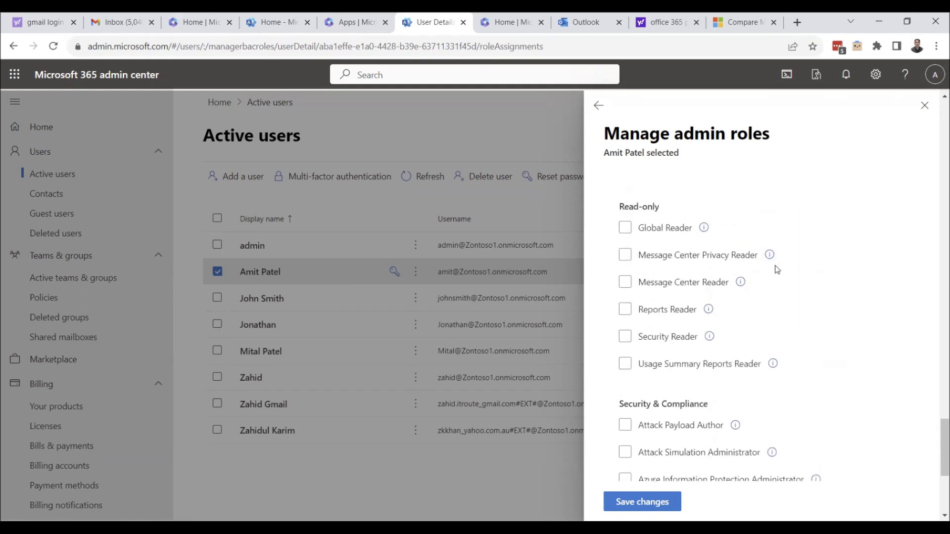
pyautogui.scroll(-4, 775, 272)
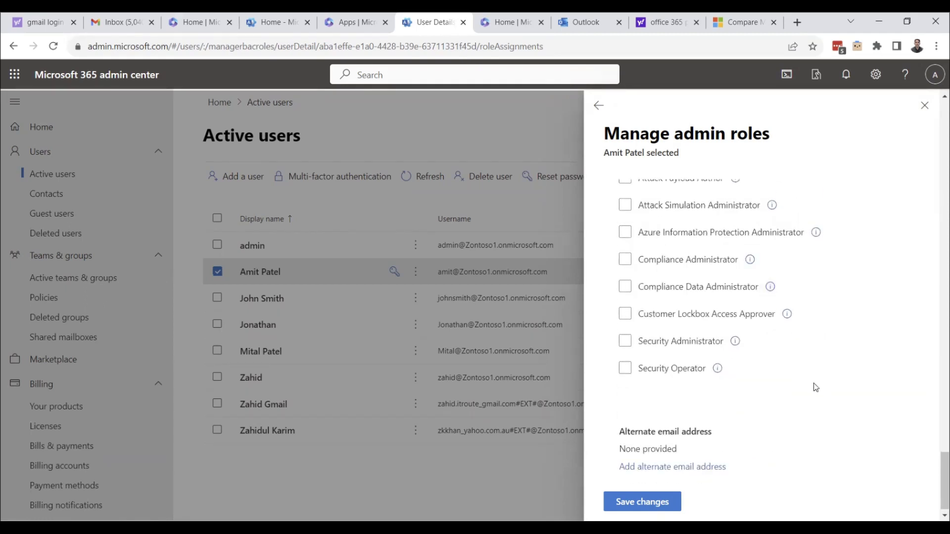
pyautogui.scroll(1, 813, 386)
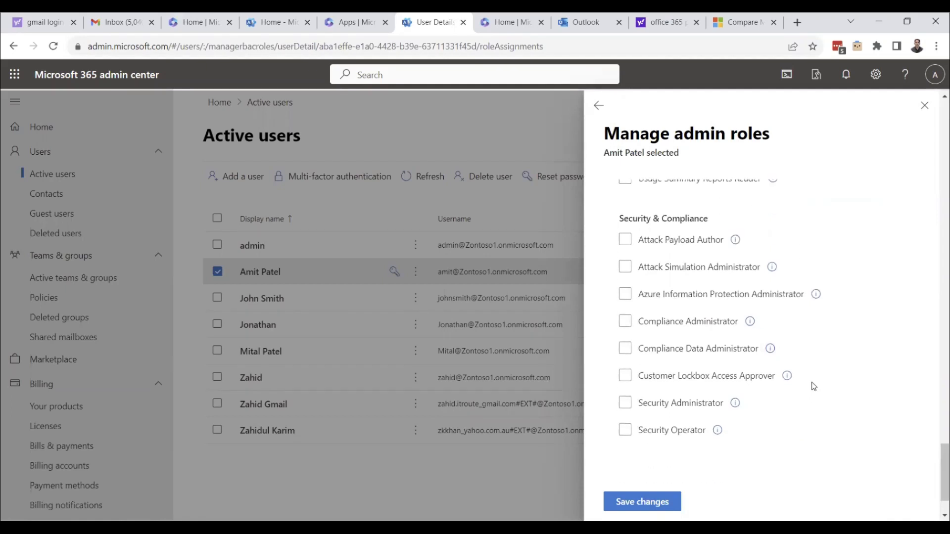
pyautogui.scroll(-1, 813, 386)
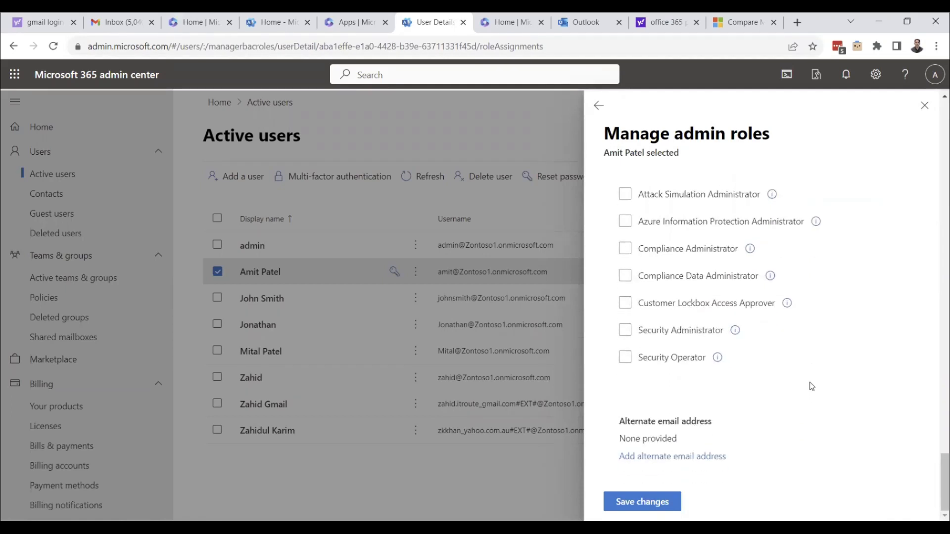
# Save the user's admin role changes, review the assigned role, and close the role management pane.
pyautogui.click(643, 503)
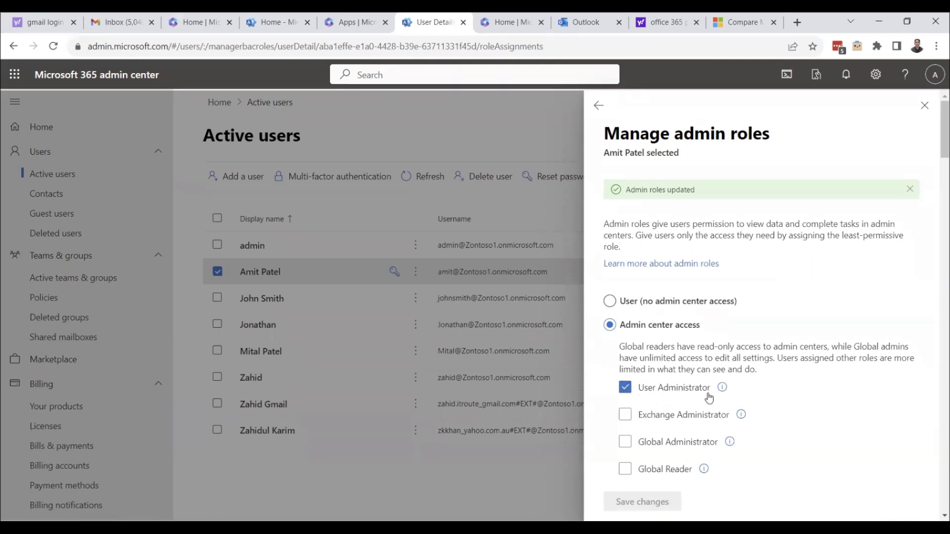
pyautogui.moveTo(724, 391)
pyautogui.scroll(-3, 734, 371)
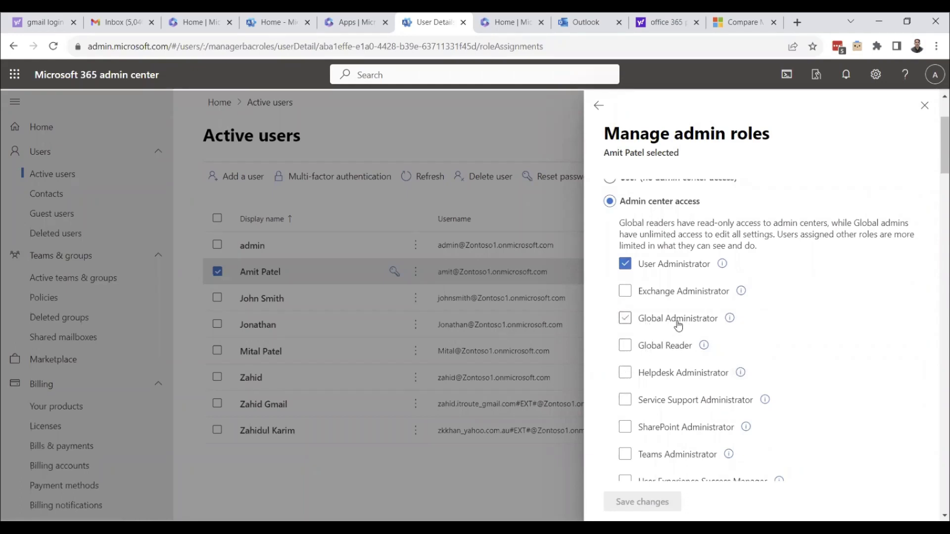
pyautogui.click(925, 106)
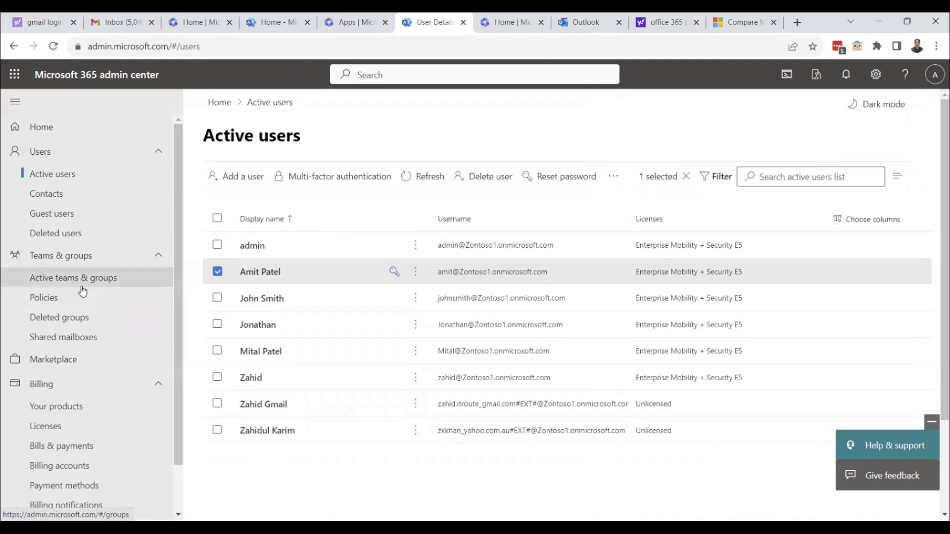
# Show all admin centers, open the Identity admin center, and continue with the signed-in admin account.
pyautogui.scroll(-2, 82, 291)
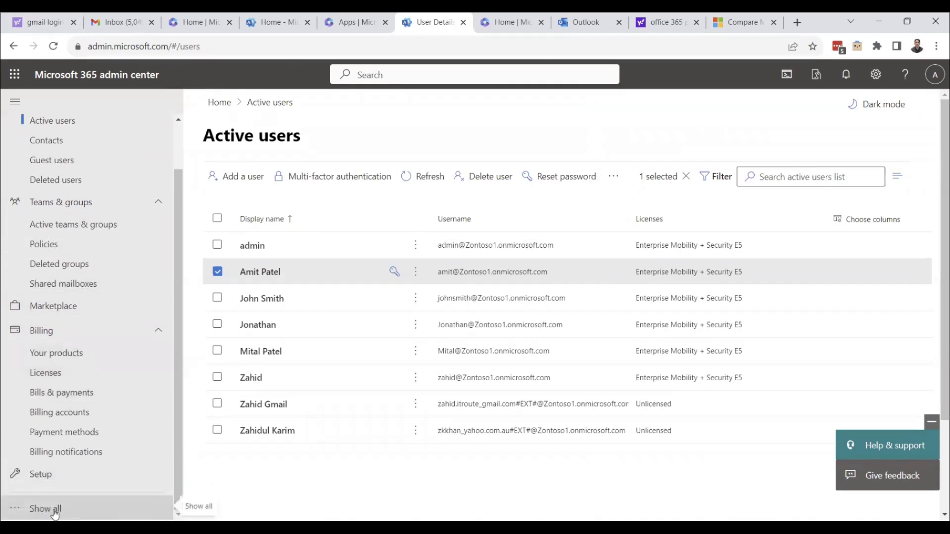
pyautogui.click(54, 512)
pyautogui.scroll(-6, 109, 353)
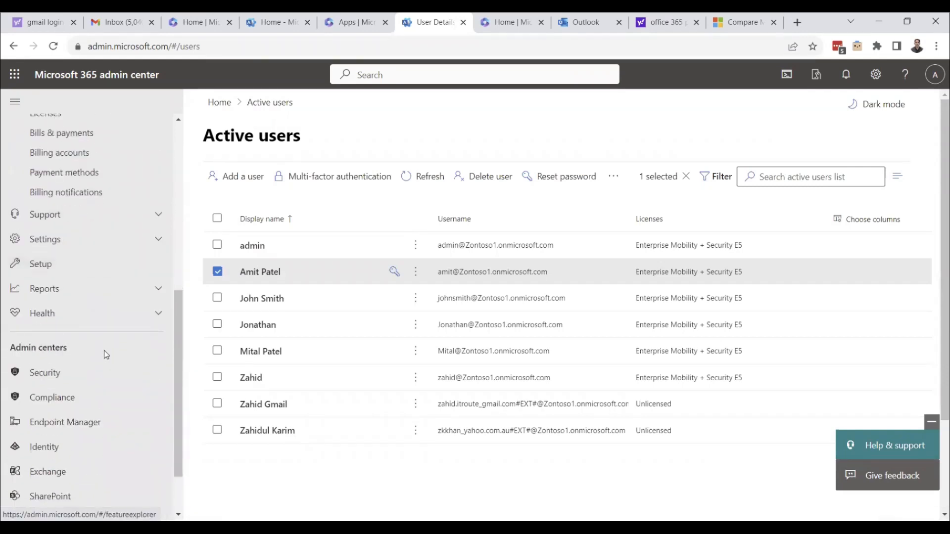
pyautogui.scroll(-3, 104, 351)
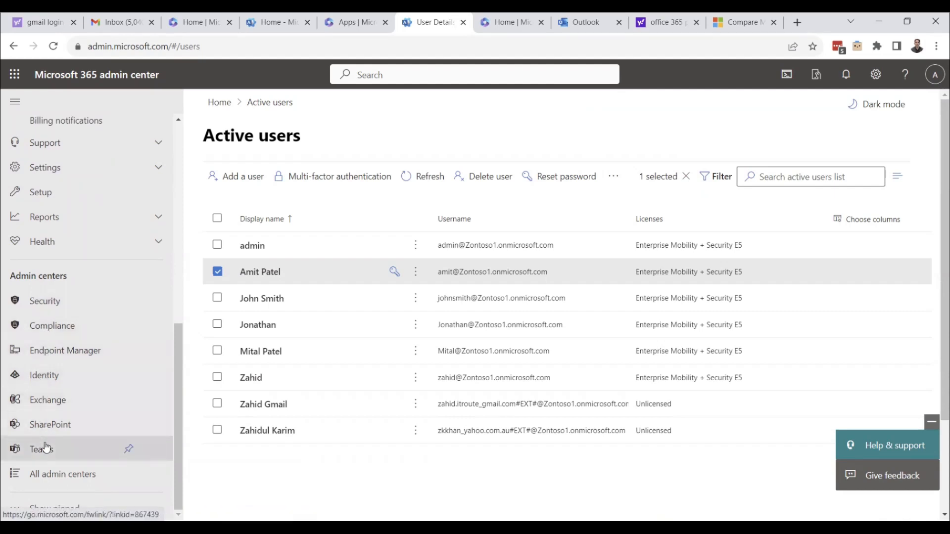
pyautogui.click(48, 384)
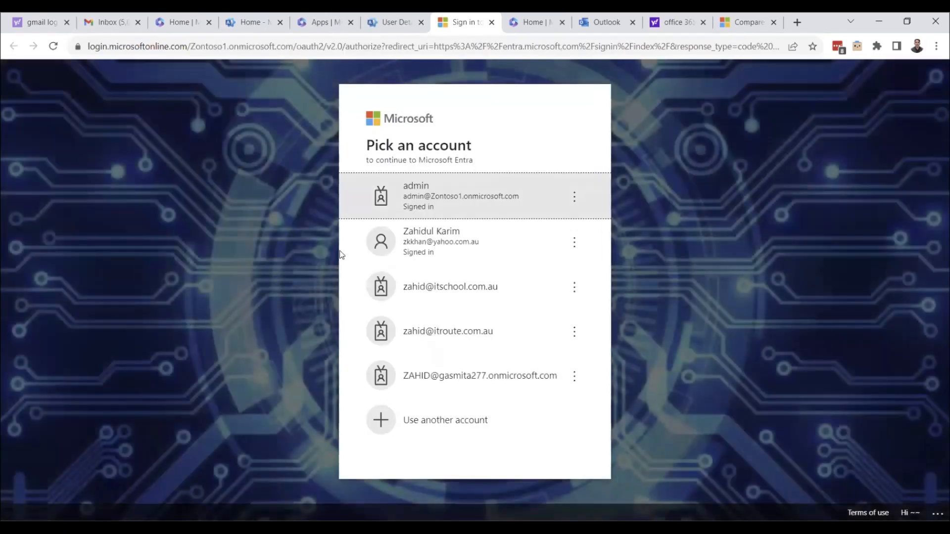
pyautogui.click(454, 198)
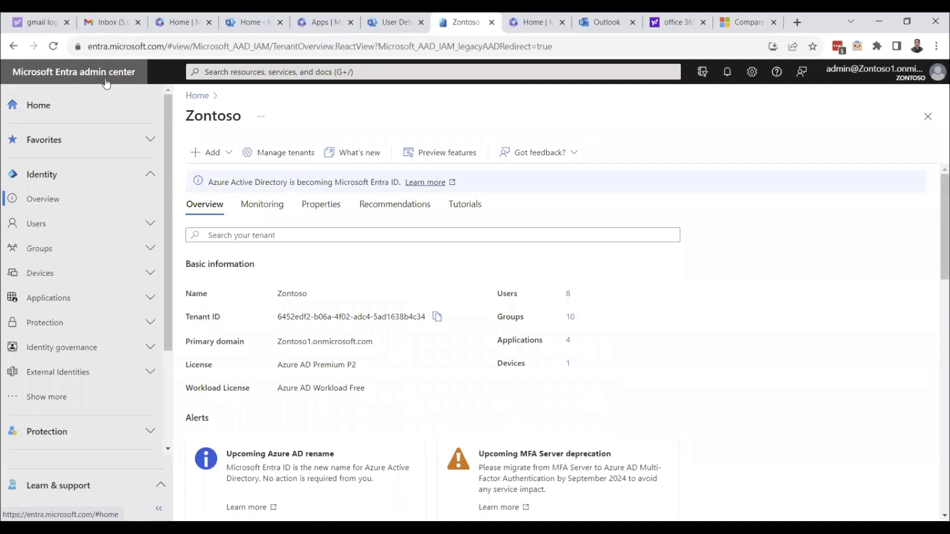
# Open the list of all users in the Entra tenant and look at the options for adding a new user.
pyautogui.scroll(-3, 74, 271)
pyautogui.scroll(3, 72, 246)
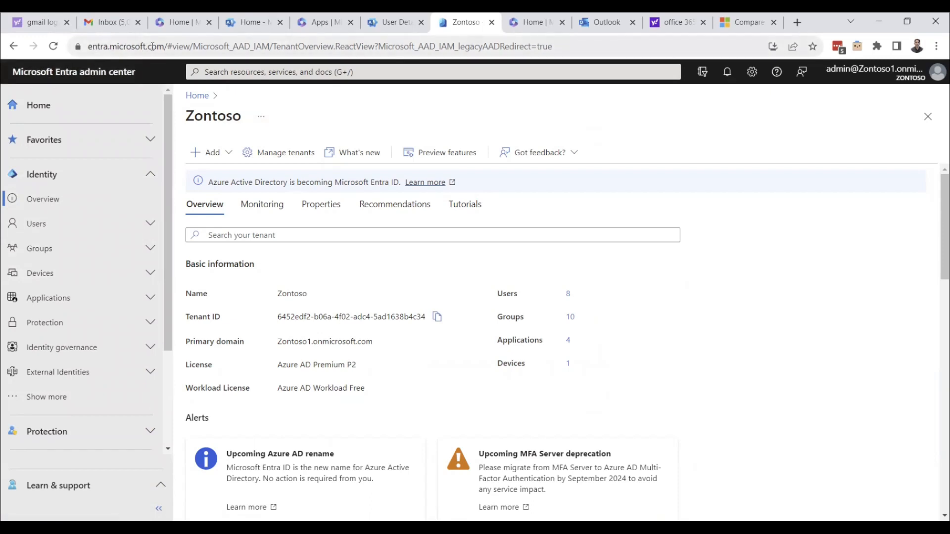
pyautogui.click(99, 224)
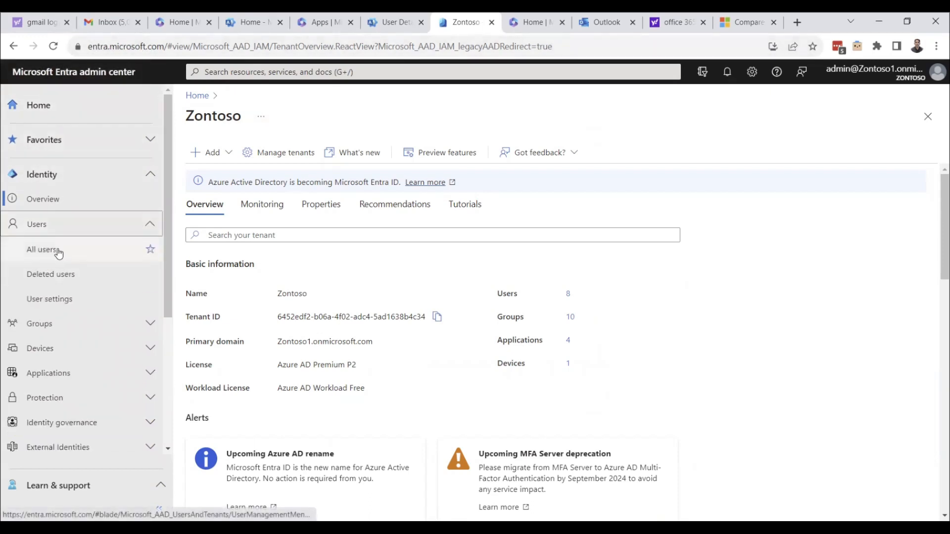
pyautogui.click(58, 253)
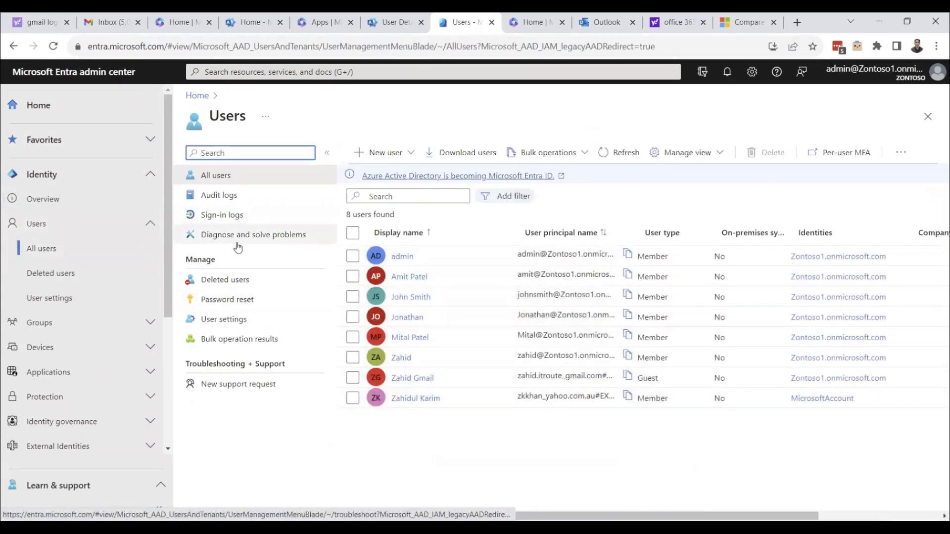
pyautogui.click(401, 153)
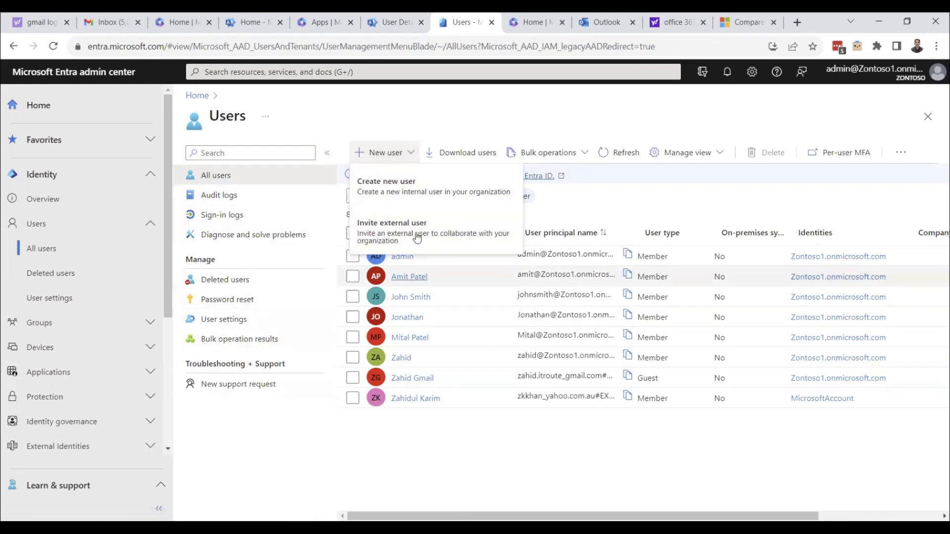
pyautogui.click(577, 207)
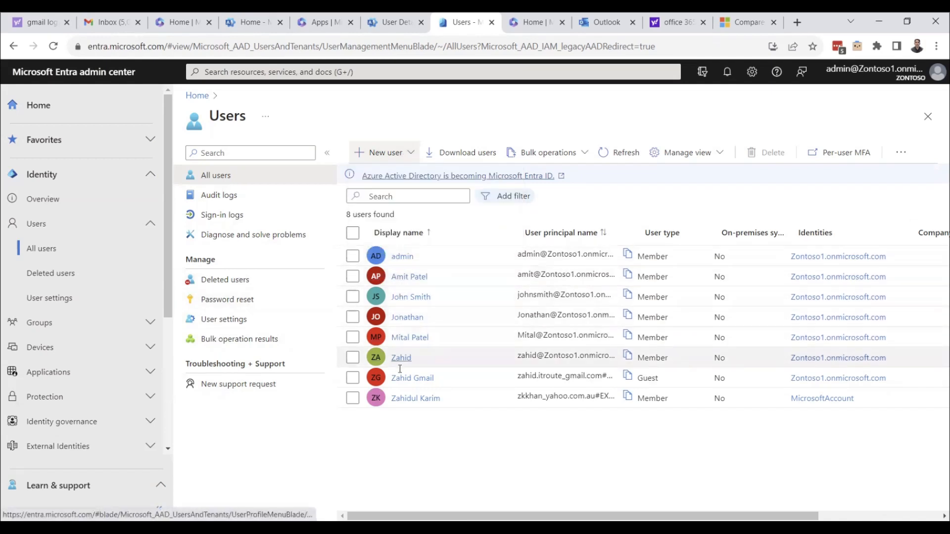
# Open the sixth listed user's profile, view its password reset option, and check the active users list in the Microsoft 365 admin center.
pyautogui.click(352, 359)
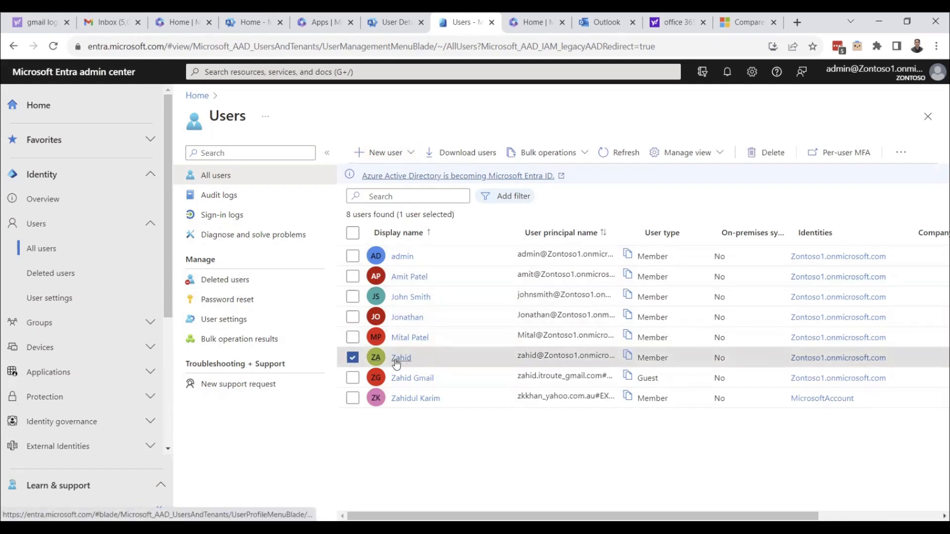
pyautogui.click(400, 358)
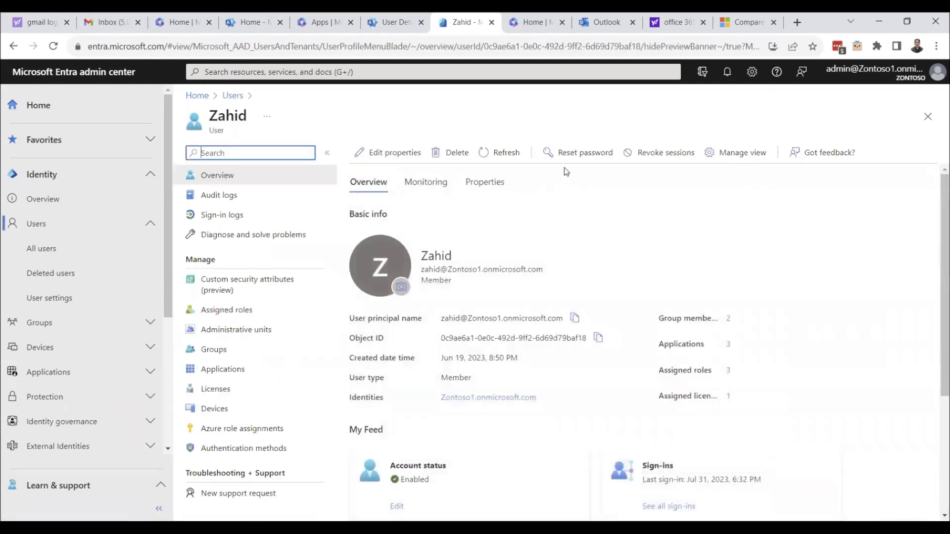
pyautogui.click(583, 157)
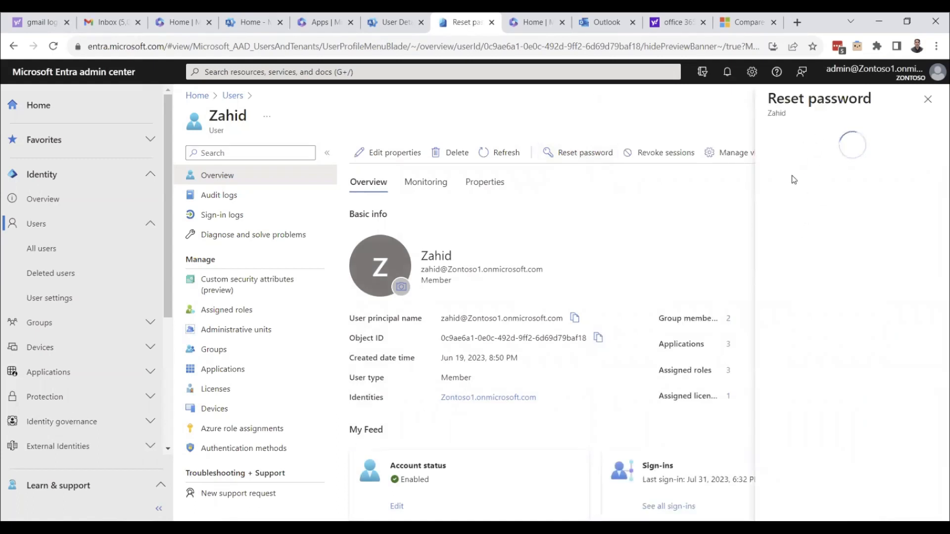
pyautogui.click(928, 99)
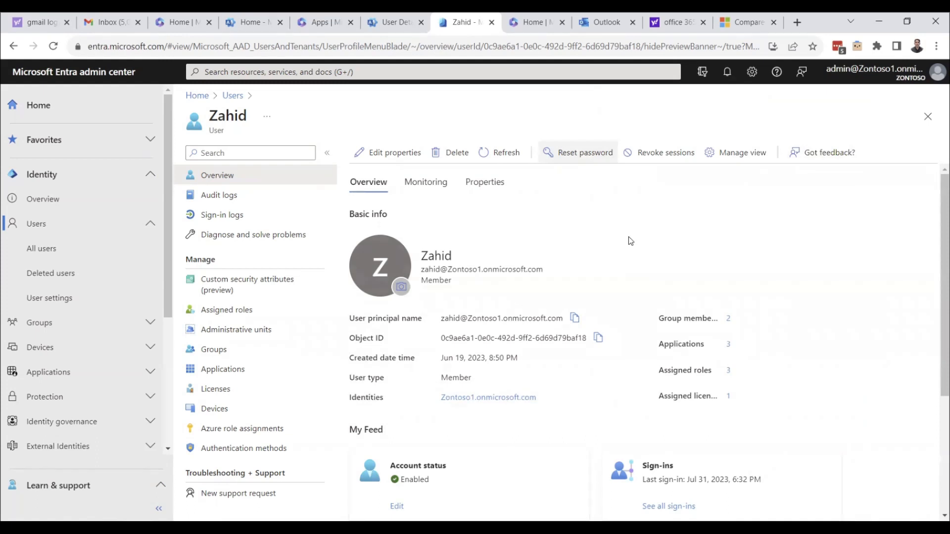
pyautogui.click(388, 23)
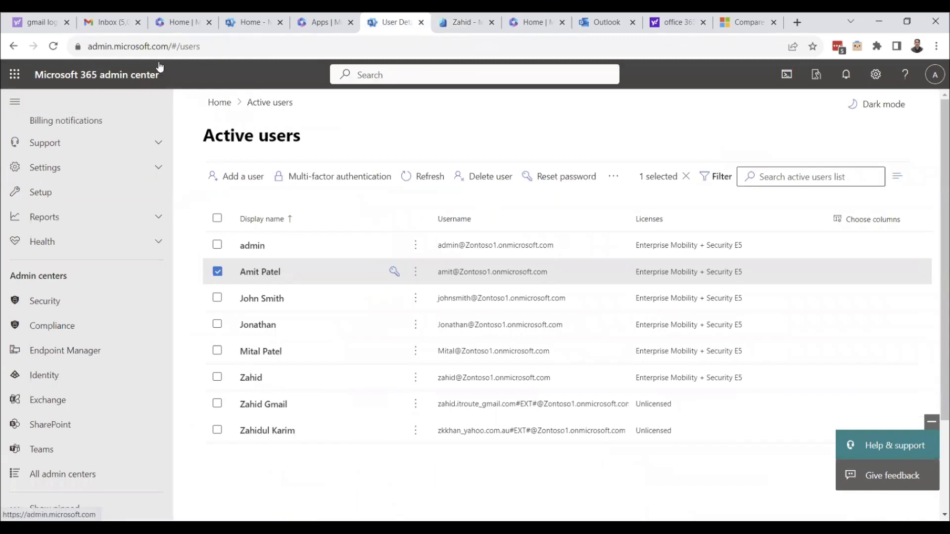
pyautogui.click(456, 22)
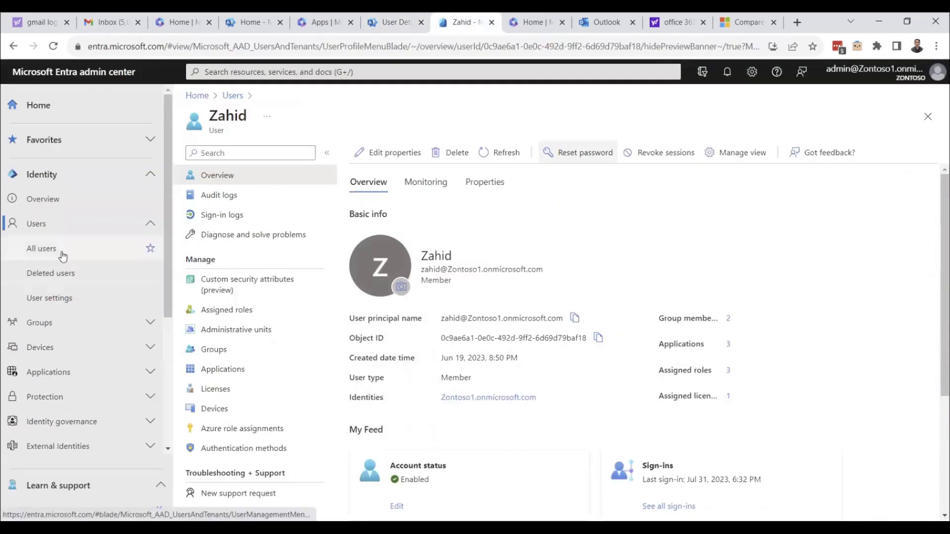
# Open the list of all groups in the Entra tenant and review their names and group types.
pyautogui.click(45, 323)
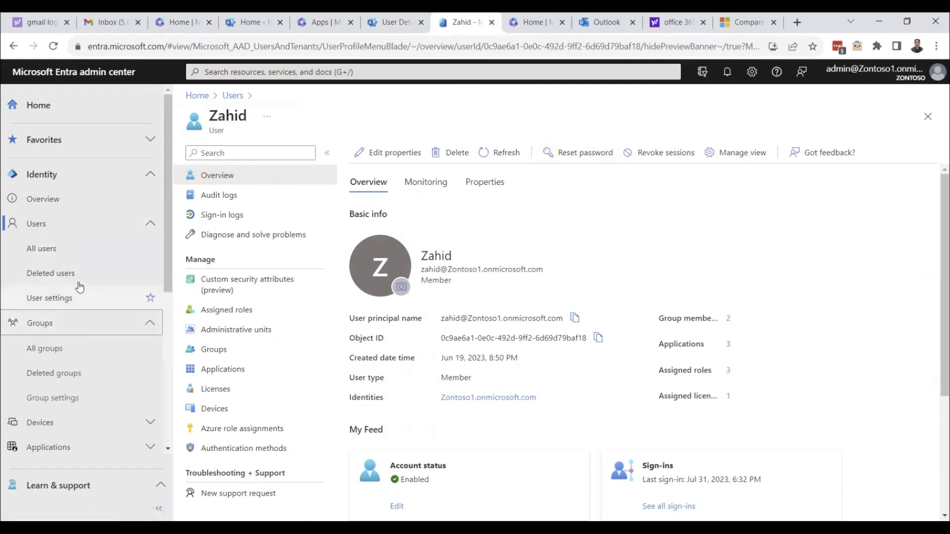
pyautogui.scroll(-1, 52, 287)
pyautogui.click(56, 288)
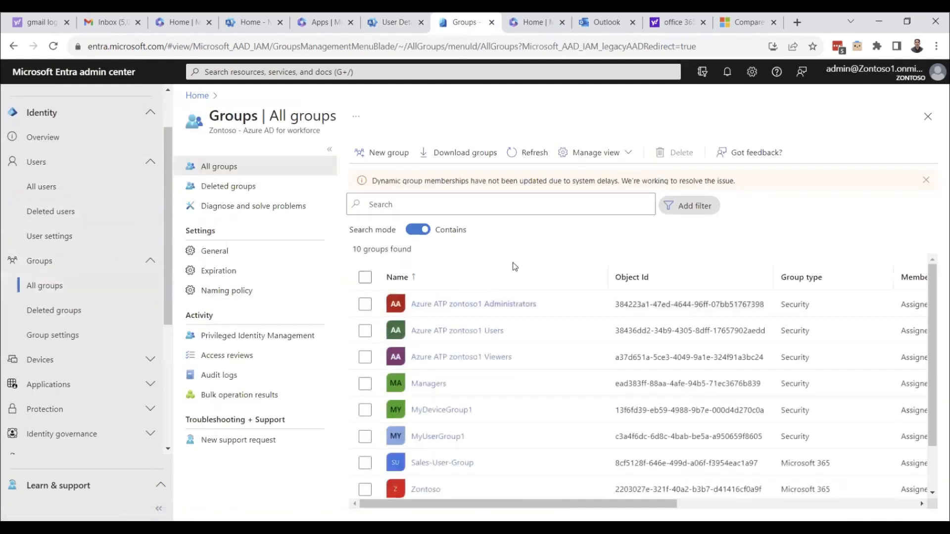
pyautogui.scroll(-1, 515, 267)
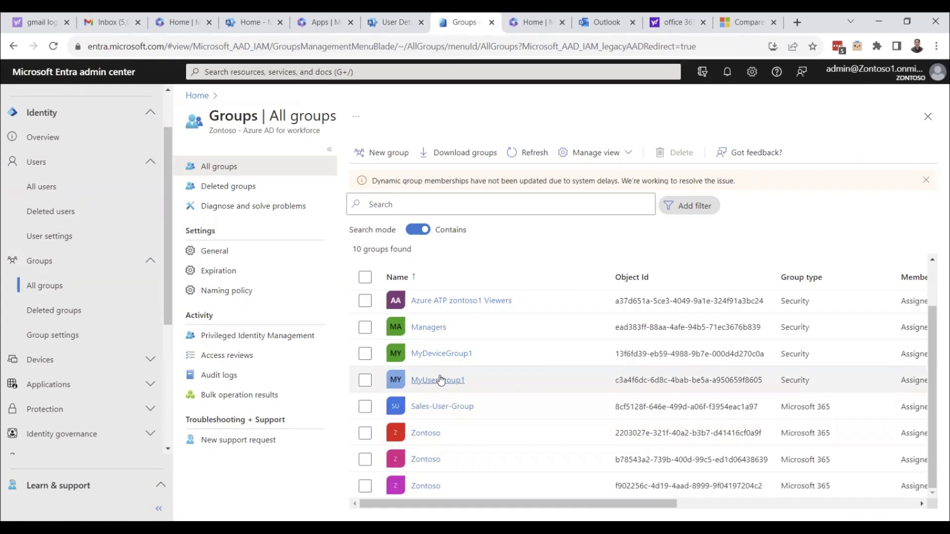
pyautogui.scroll(1, 444, 378)
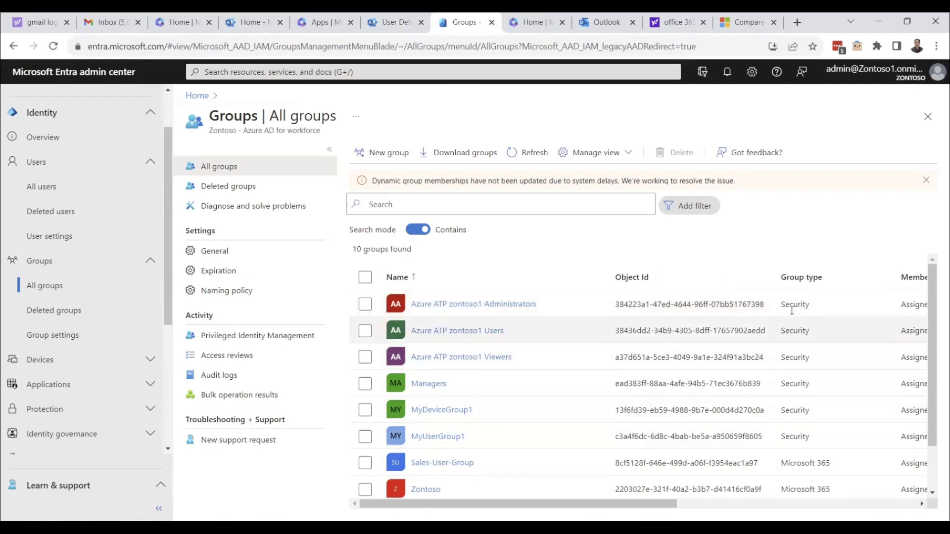
# Start a new group, look at the Security and Microsoft 365 group types, and close the form without creating the group.
pyautogui.click(389, 154)
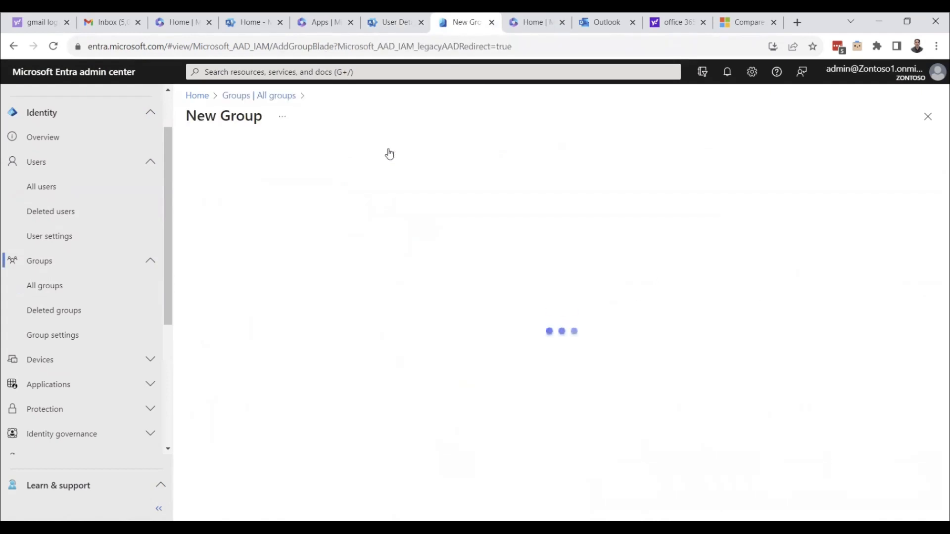
pyautogui.click(389, 198)
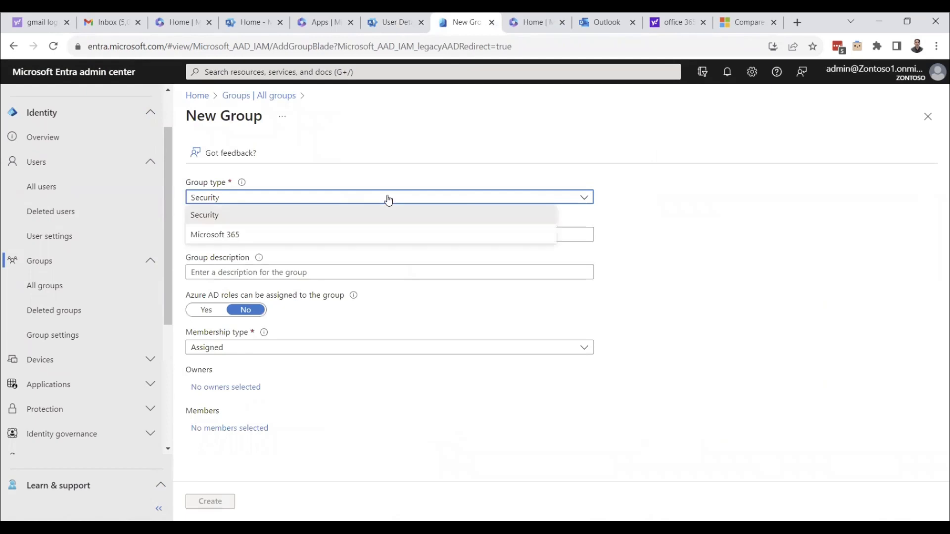
pyautogui.click(251, 212)
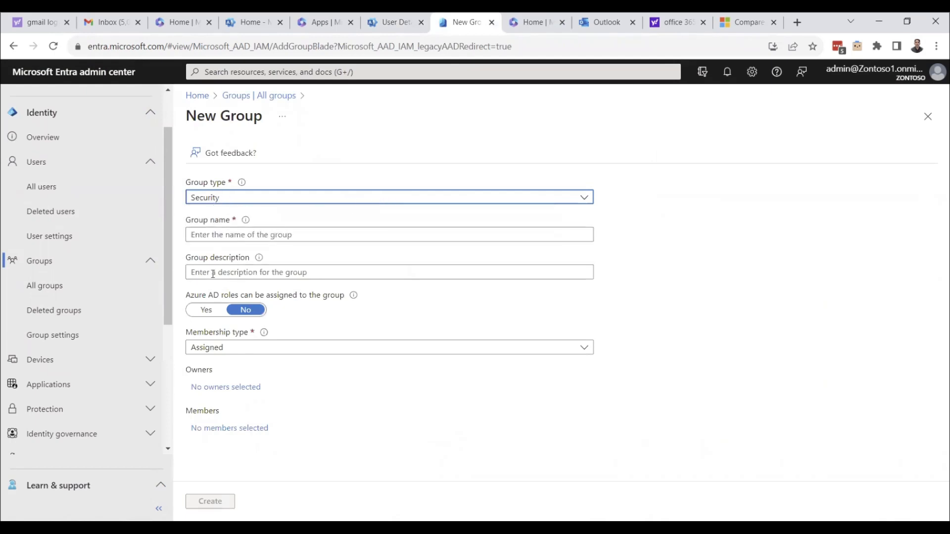
pyautogui.click(250, 201)
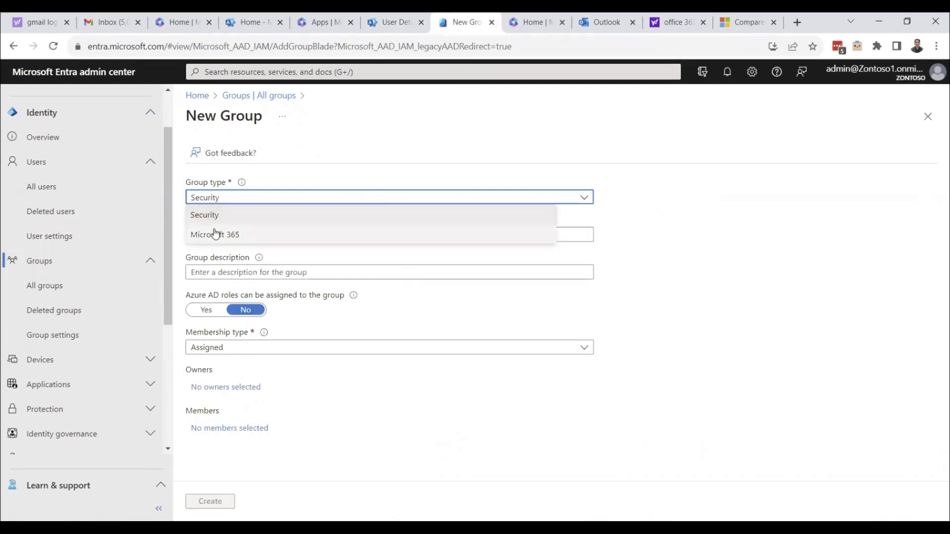
pyautogui.click(336, 154)
pyautogui.click(928, 116)
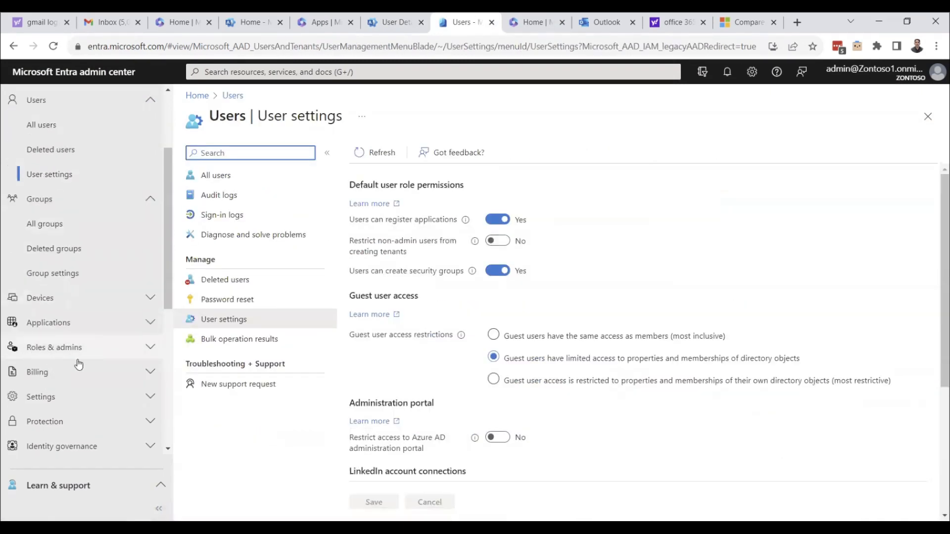
# Open the list of all Entra roles and administrators and review the built-in roles and their descriptions.
pyautogui.click(102, 349)
pyautogui.scroll(-1, 98, 338)
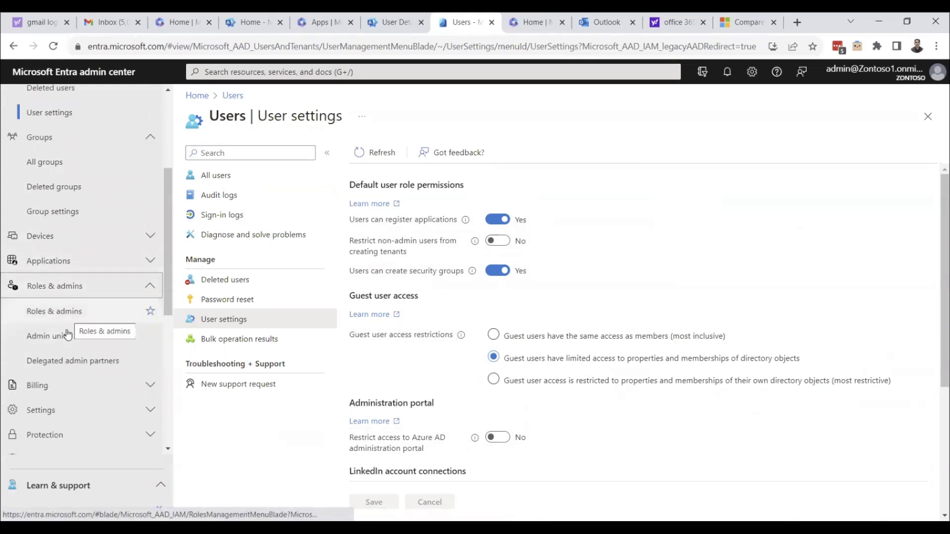
pyautogui.click(70, 312)
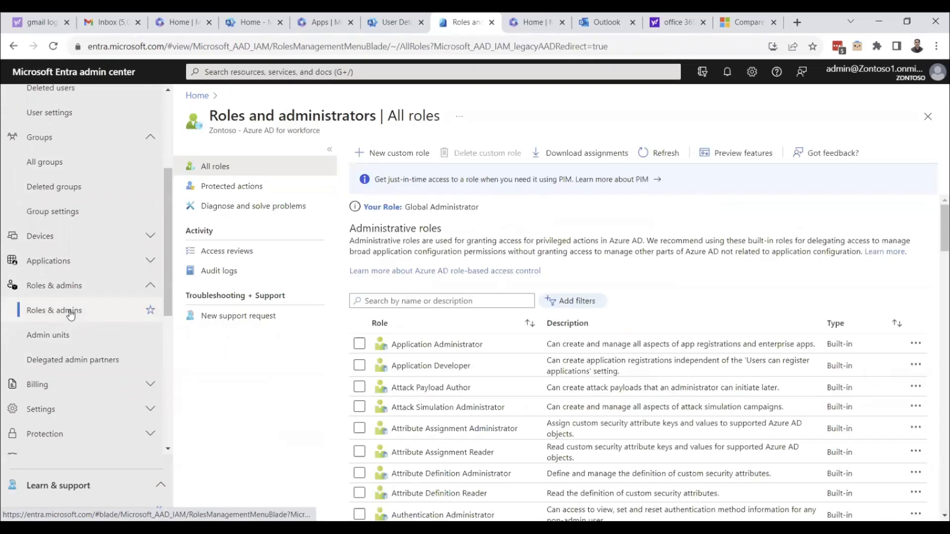
pyautogui.scroll(-3, 424, 337)
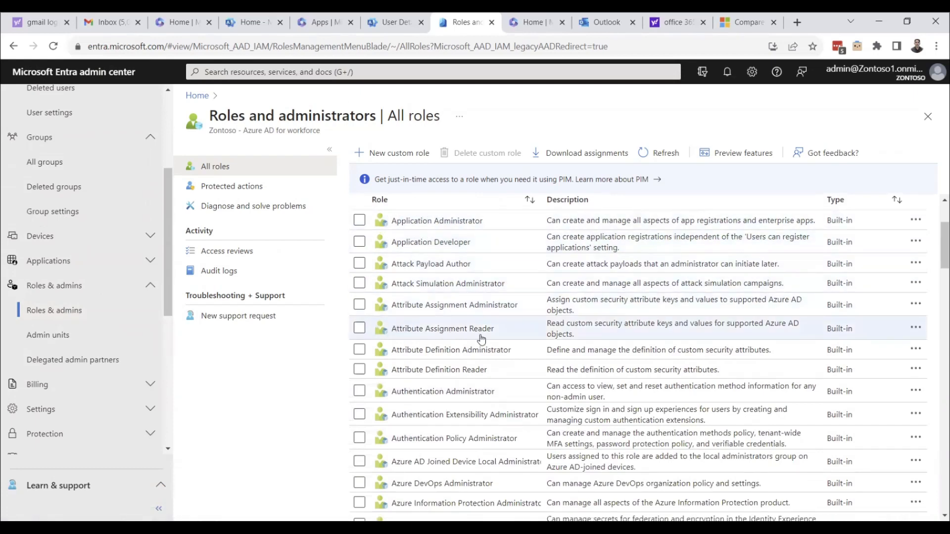
pyautogui.scroll(-4, 484, 339)
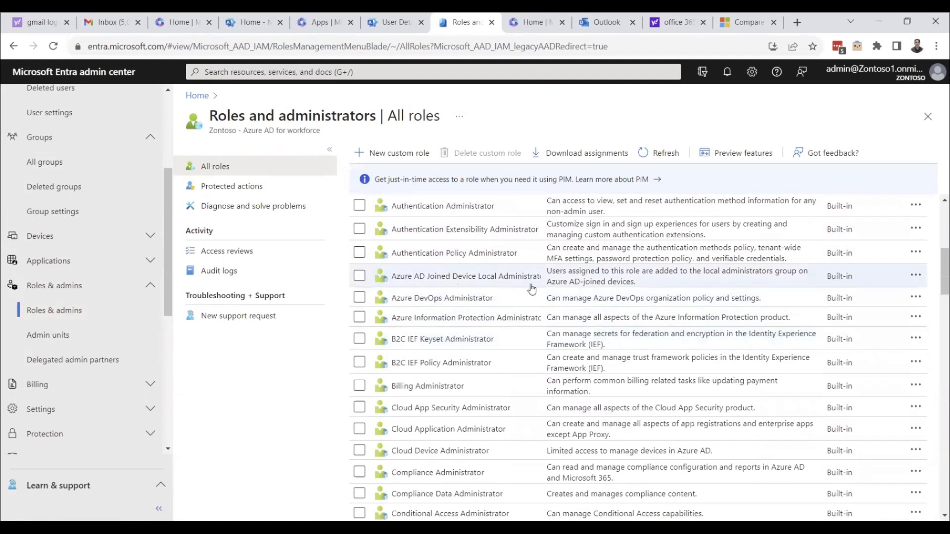
pyautogui.scroll(-5, 532, 289)
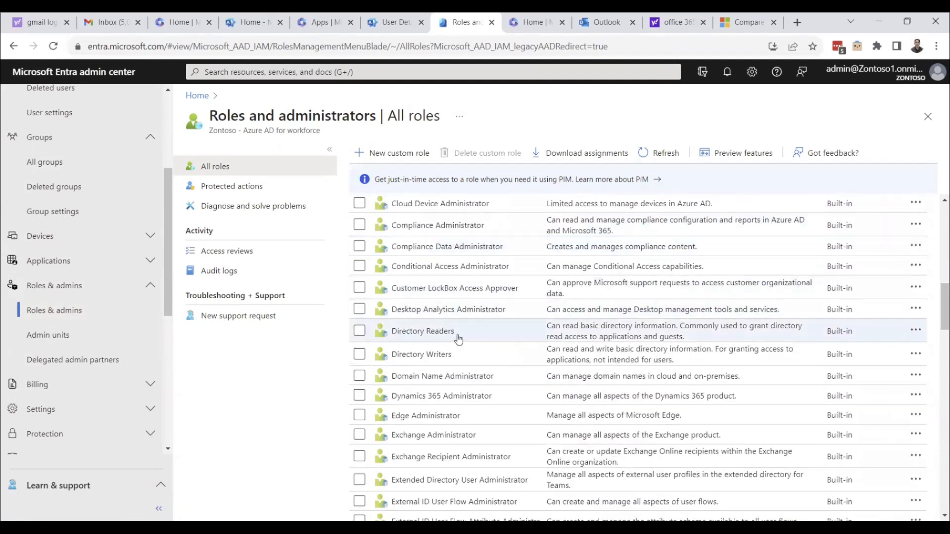
pyautogui.scroll(-1, 452, 360)
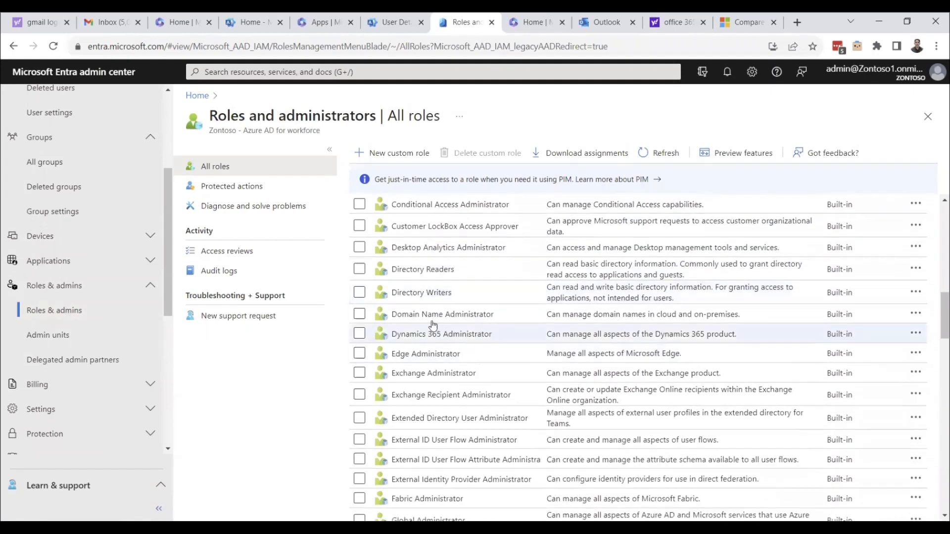
pyautogui.scroll(-3, 483, 323)
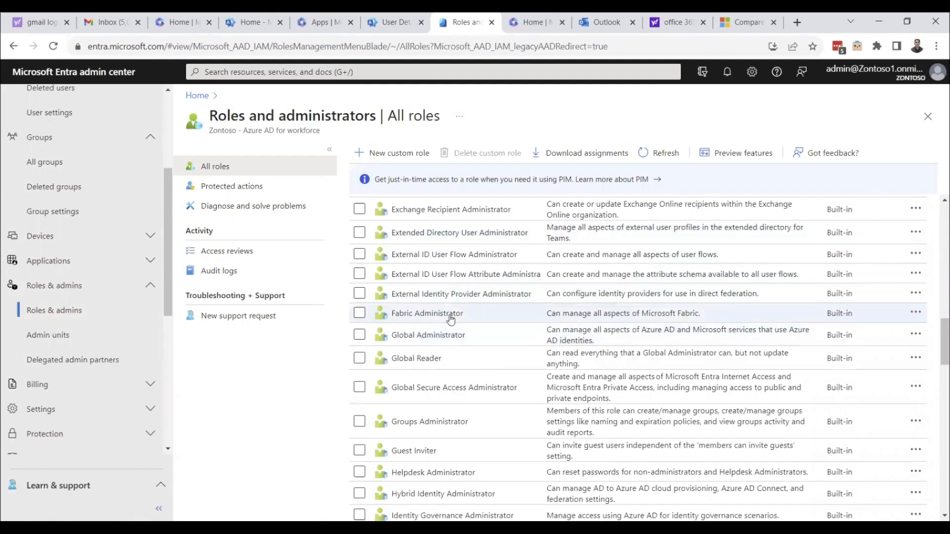
pyautogui.scroll(-1, 469, 328)
pyautogui.scroll(-10, 470, 328)
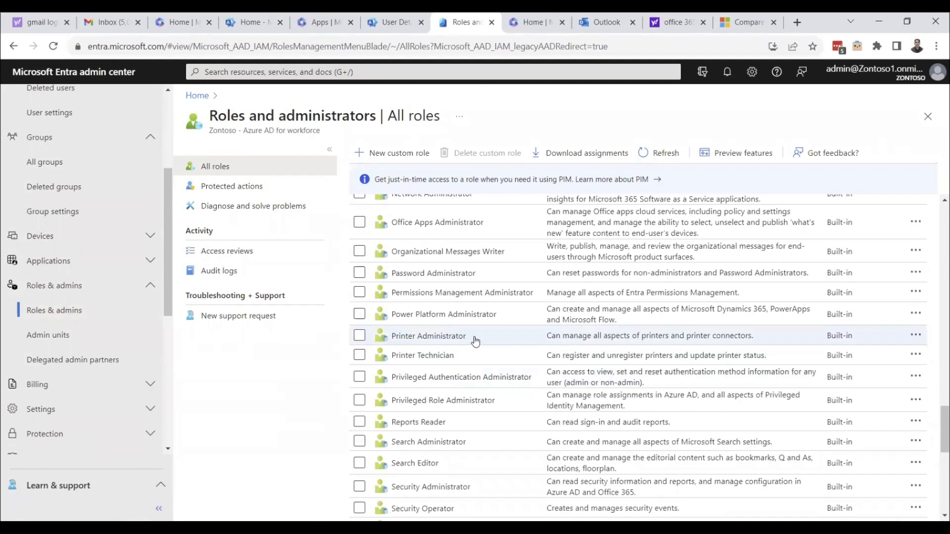
pyautogui.scroll(-5, 473, 341)
pyautogui.scroll(-3, 475, 342)
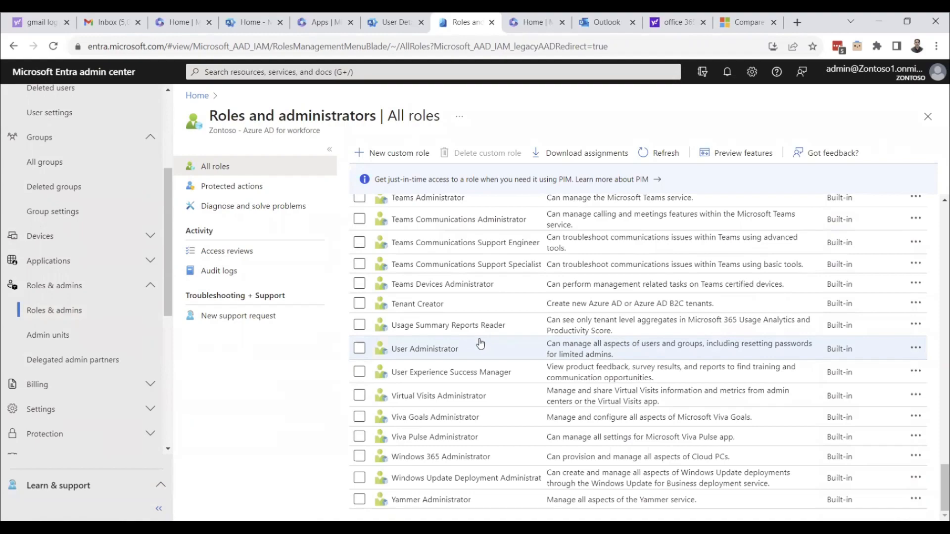
pyautogui.scroll(20, 480, 343)
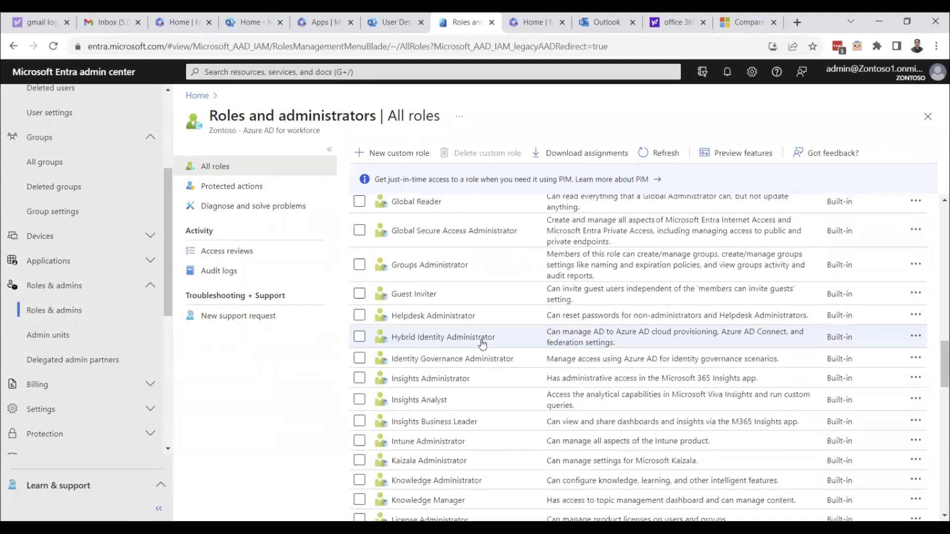
pyautogui.scroll(10, 482, 344)
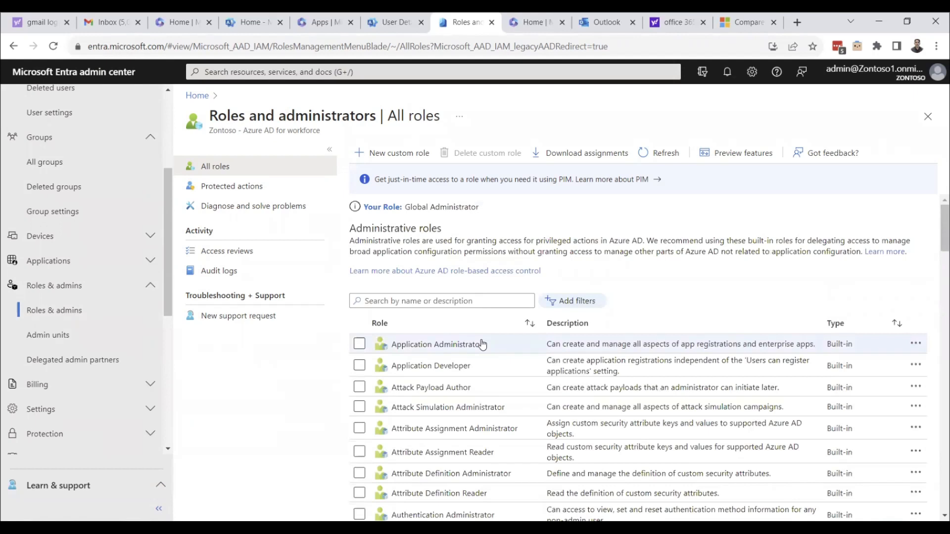
# Add an assignment to the Application Administrator role with the second listed user as member, and continue to the assignment settings.
pyautogui.click(430, 347)
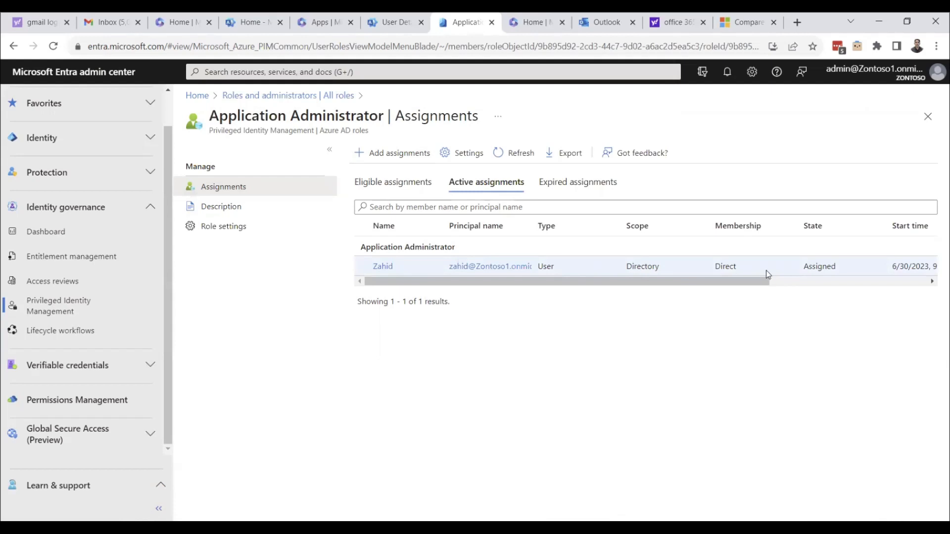
pyautogui.click(398, 154)
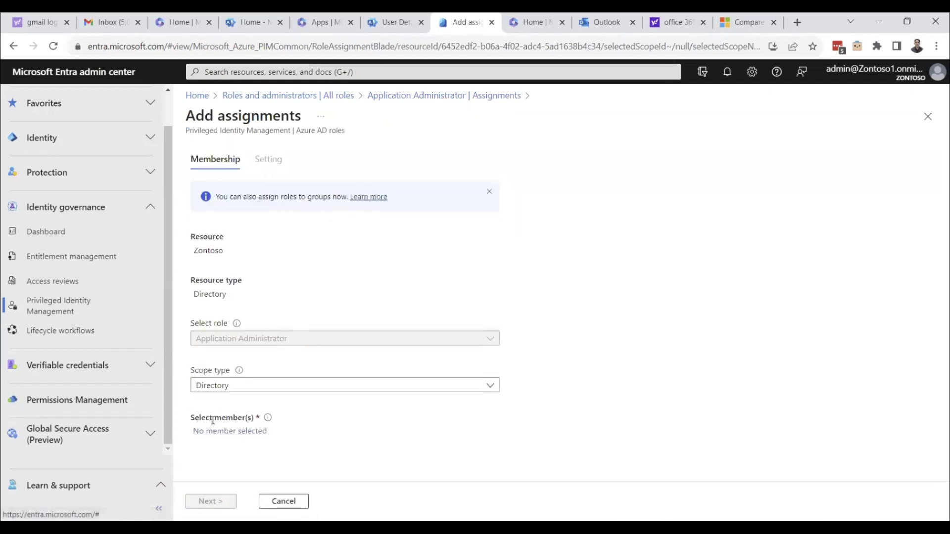
pyautogui.click(243, 435)
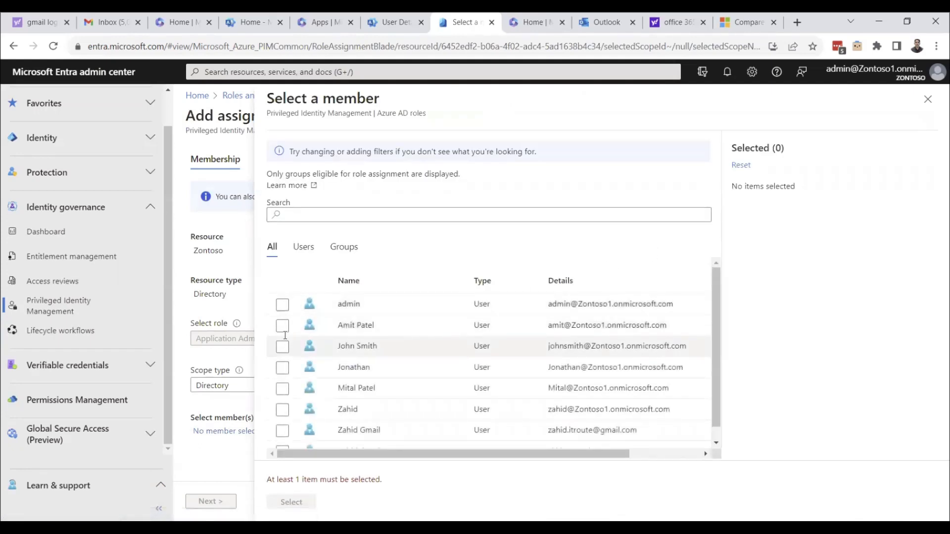
pyautogui.click(283, 325)
pyautogui.click(291, 503)
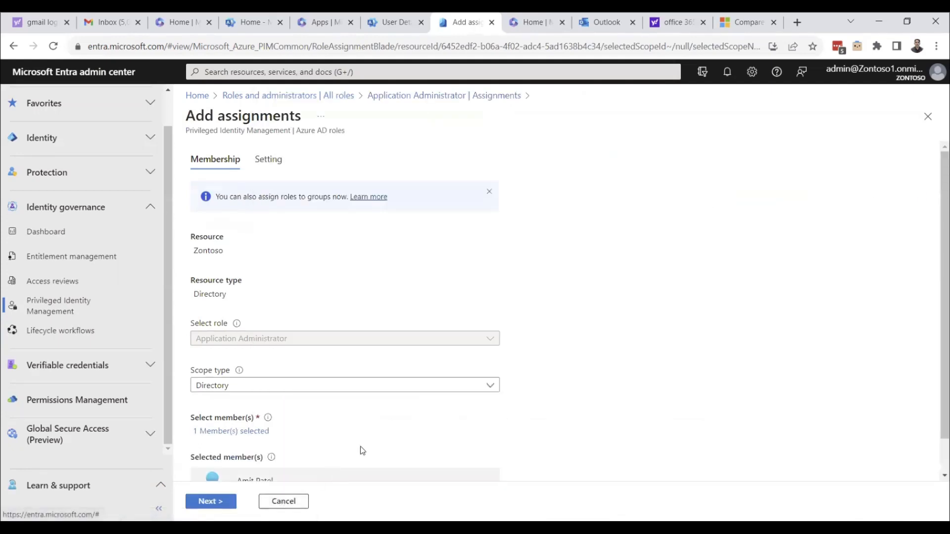
pyautogui.scroll(-1, 316, 398)
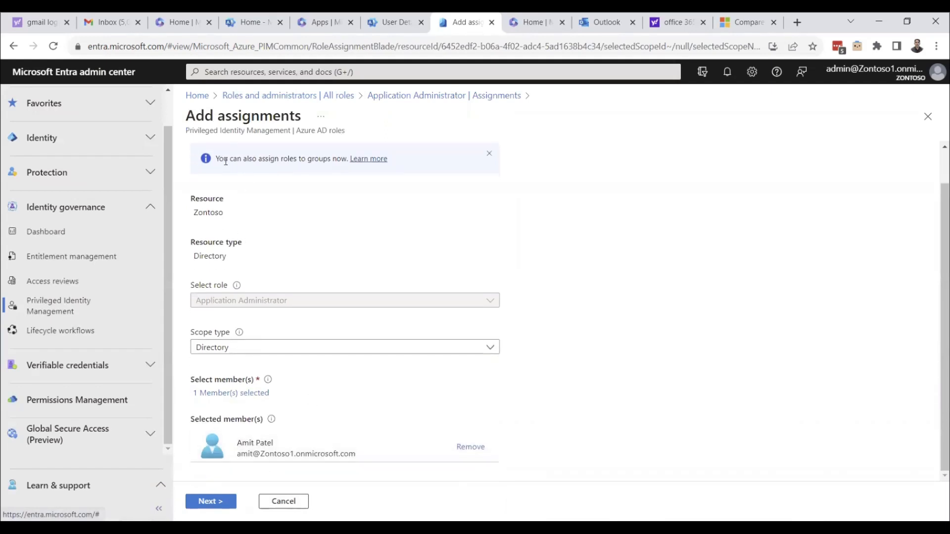
pyautogui.click(211, 501)
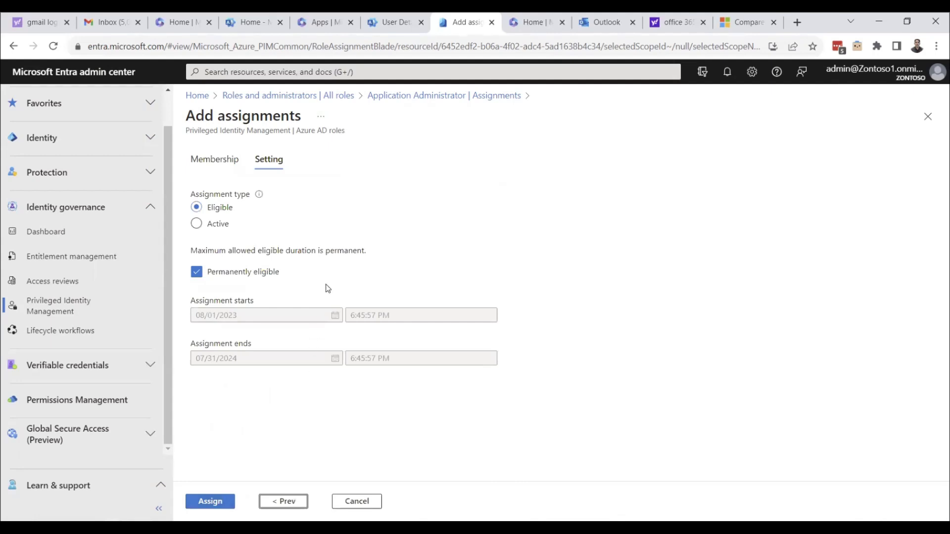
# Set the assignment type to Active, turn off permanent assignment, and set the assignment end date to 08/28/2023.
pyautogui.click(209, 224)
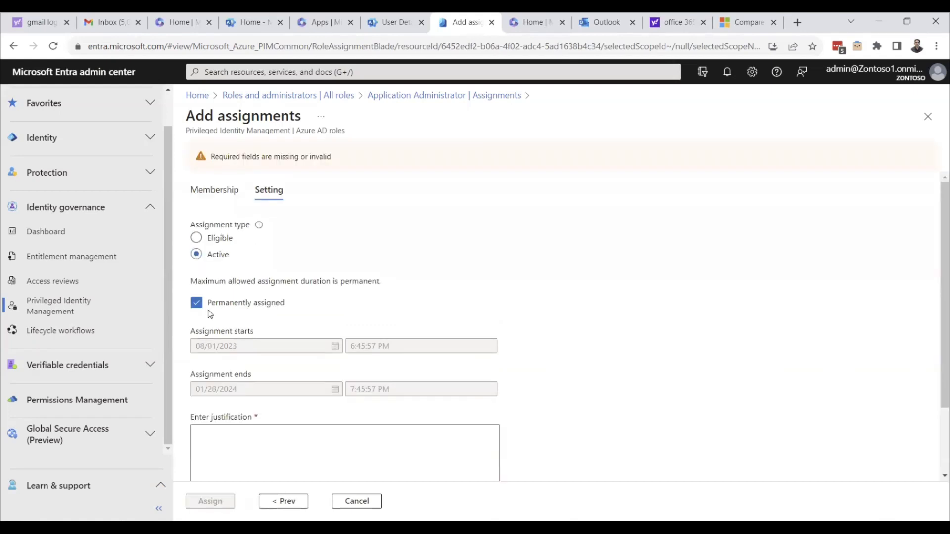
pyautogui.click(197, 302)
pyautogui.scroll(-1, 329, 319)
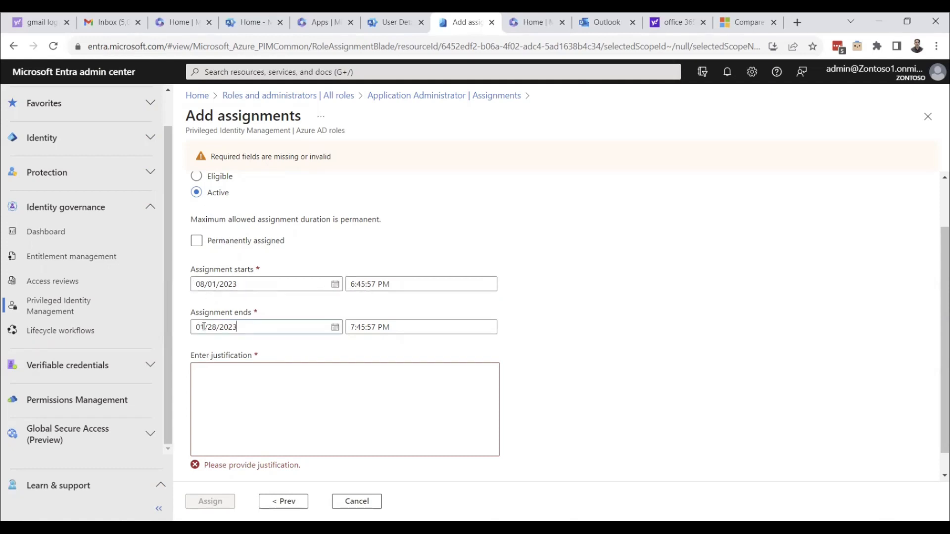
pyautogui.click(206, 328)
pyautogui.press('BackSpace')
pyautogui.write('8')
pyautogui.click(396, 374)
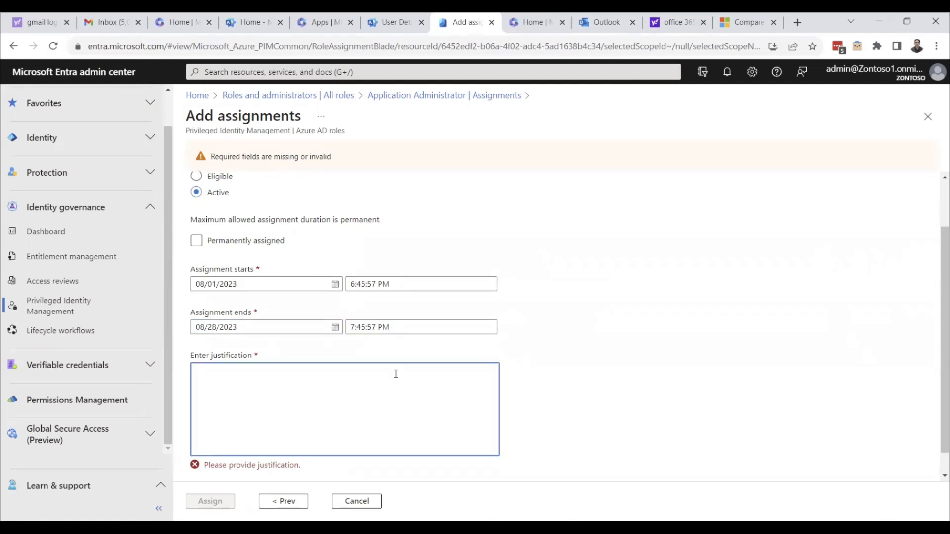
# Enter the justification "business require", change the assignment end date to 08/02/2023, and submit the Application Administrator assignment.
pyautogui.write('b')
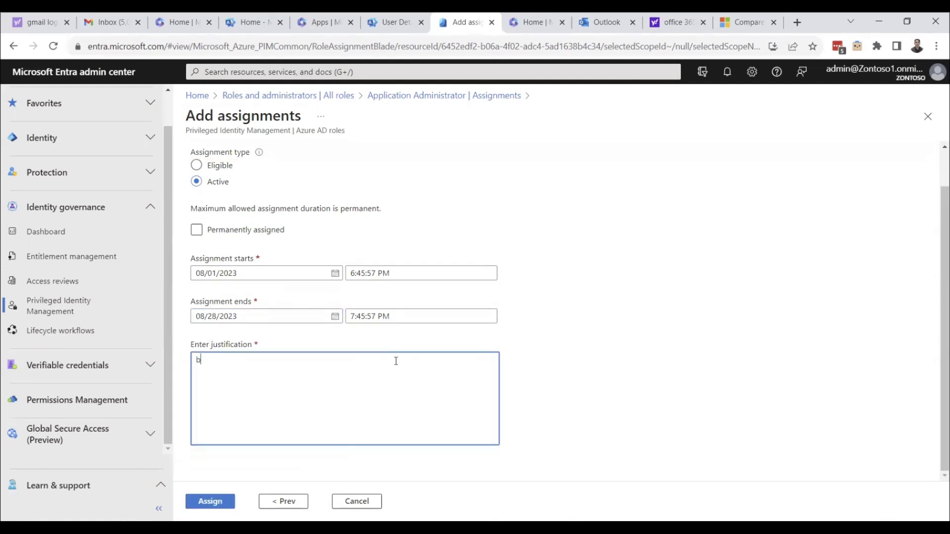
pyautogui.write('usiness require')
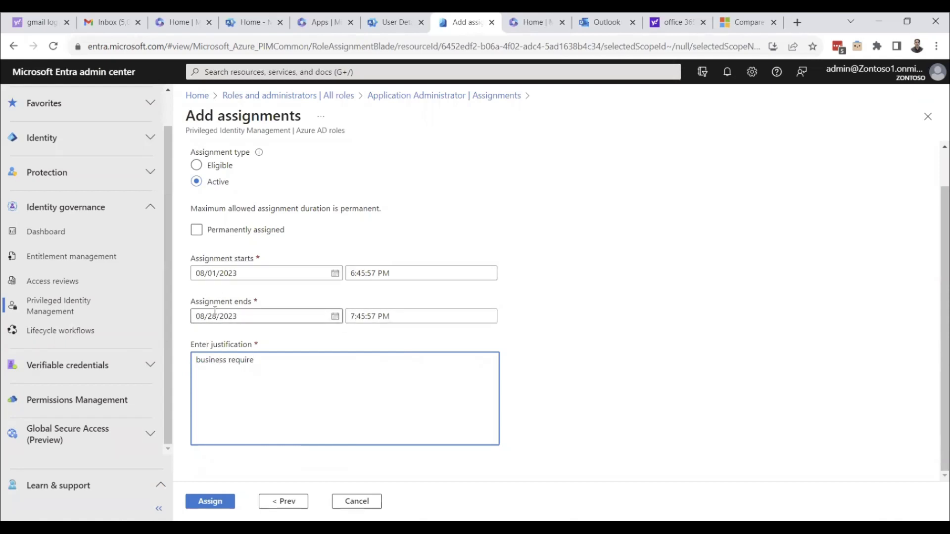
pyautogui.click(214, 316)
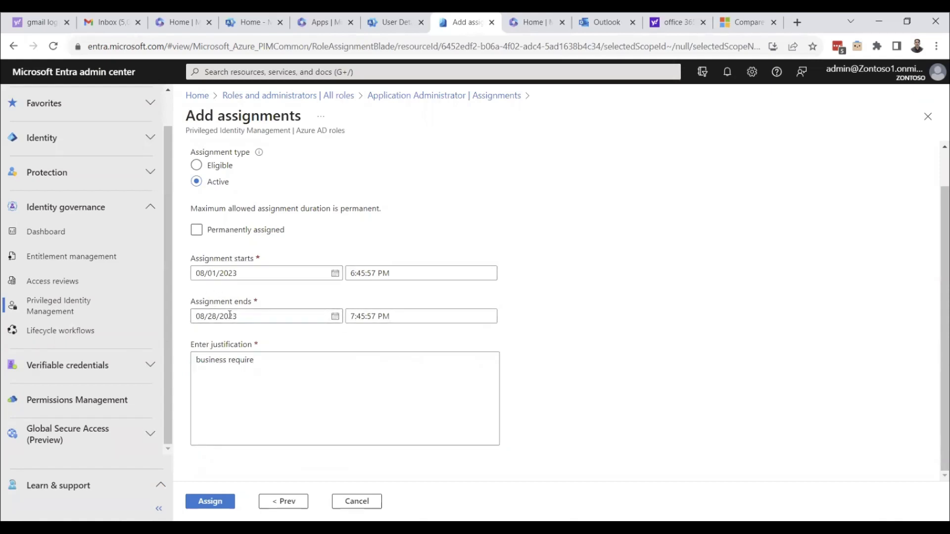
pyautogui.write('0')
pyautogui.scroll(1, 256, 255)
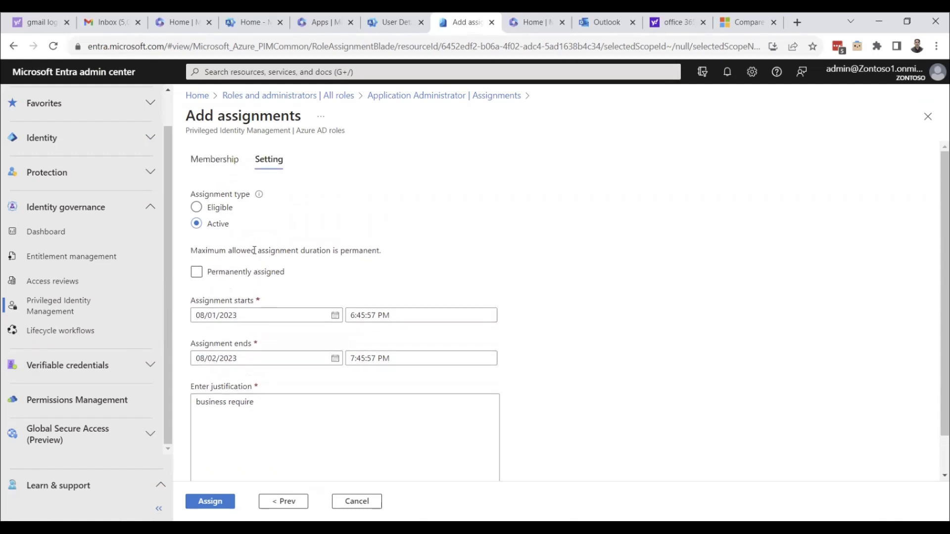
pyautogui.scroll(-1, 255, 250)
pyautogui.click(229, 509)
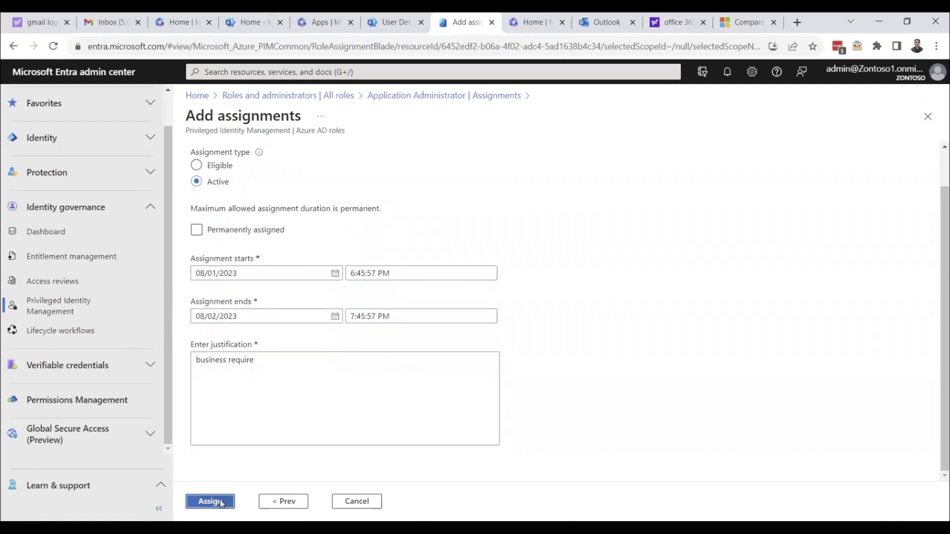
pyautogui.click(936, 104)
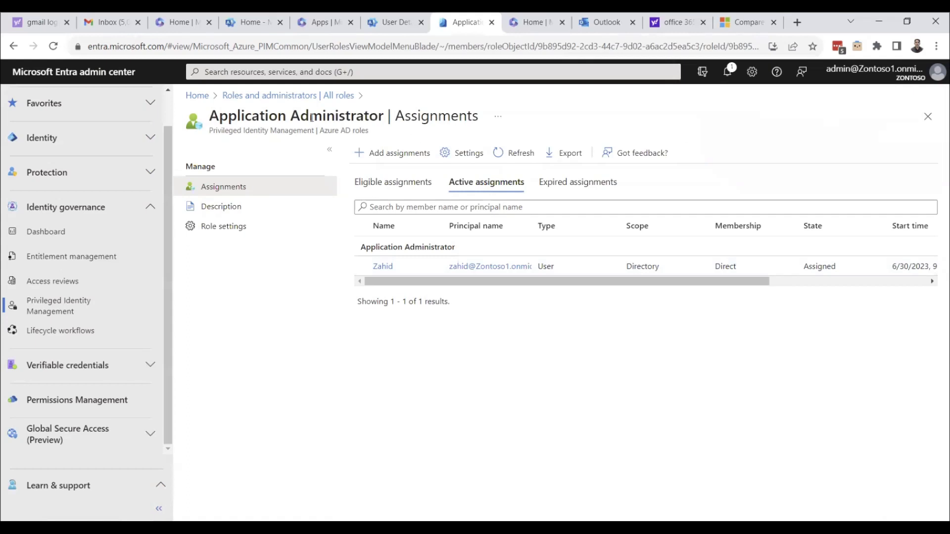
# Return to the list of all roles, check the administrative units page, and go back to the roles list.
pyautogui.click(296, 96)
pyautogui.click(359, 344)
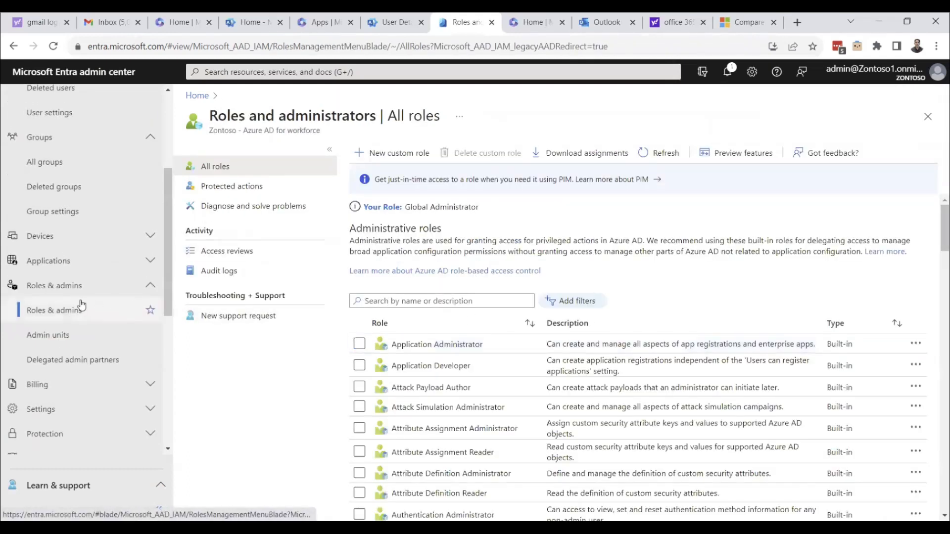
pyautogui.click(60, 311)
pyautogui.click(52, 338)
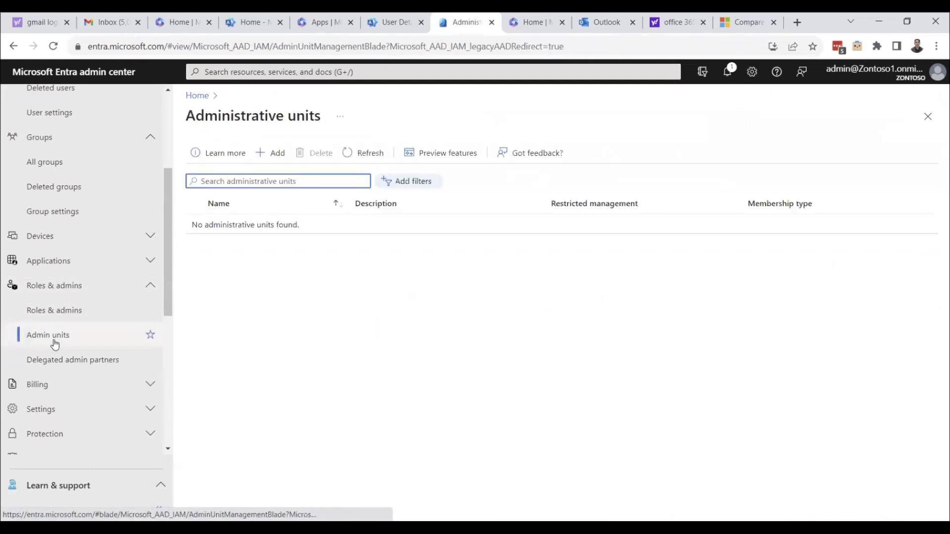
pyautogui.click(69, 315)
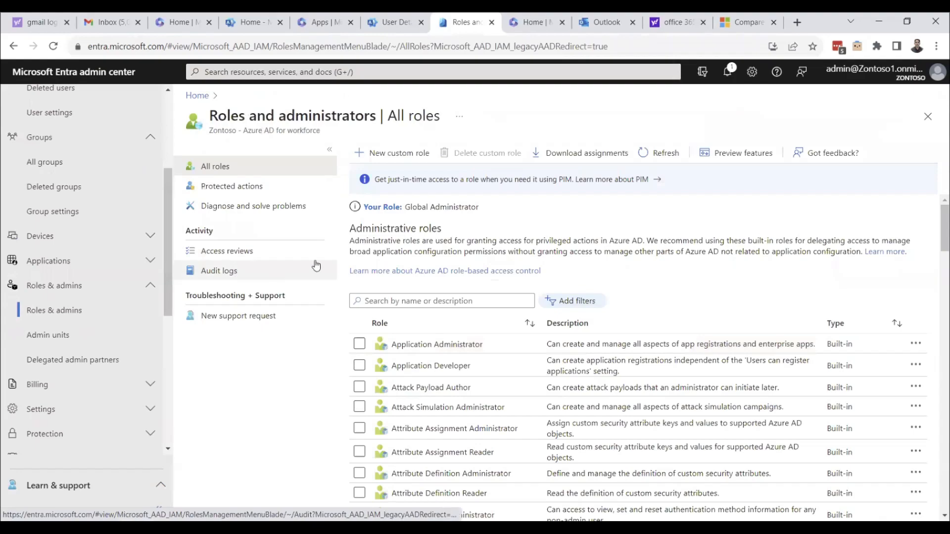
# Add an assignment to the Exchange Administrator role with the fourth listed user as member, and continue to the assignment settings.
pyautogui.scroll(-5, 547, 302)
pyautogui.scroll(-7, 546, 310)
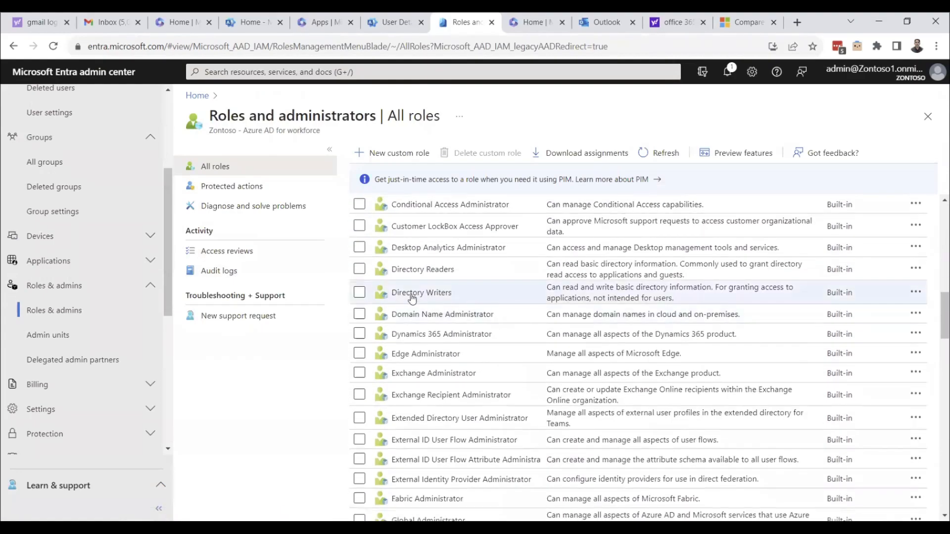
pyautogui.click(427, 375)
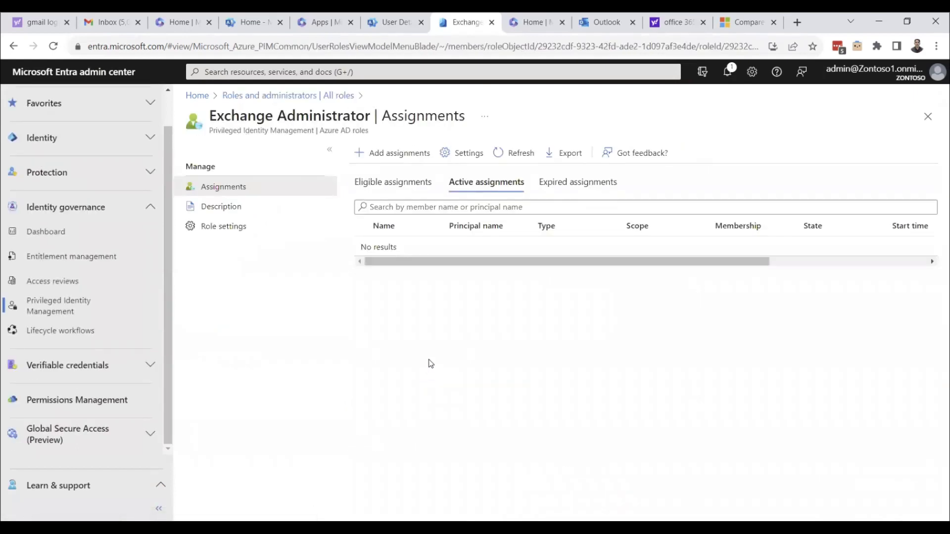
pyautogui.click(401, 154)
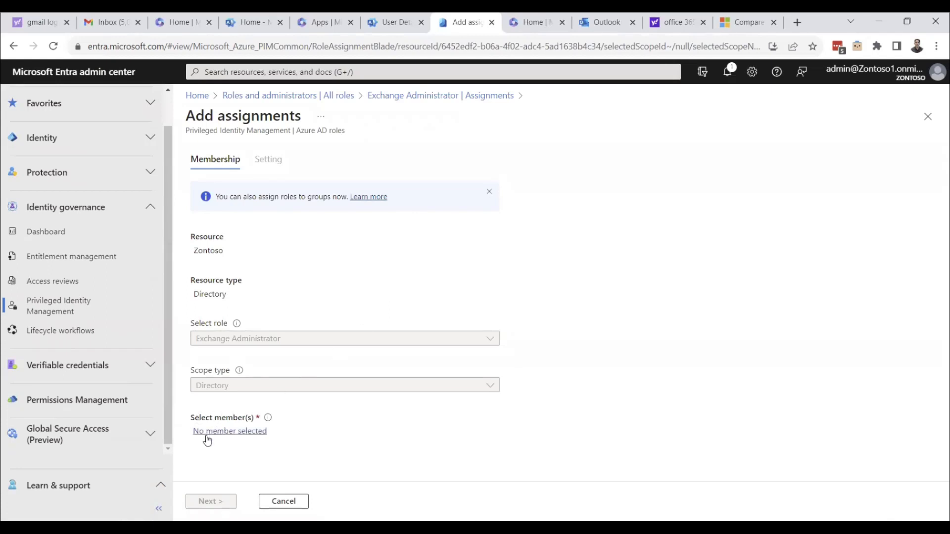
pyautogui.click(236, 432)
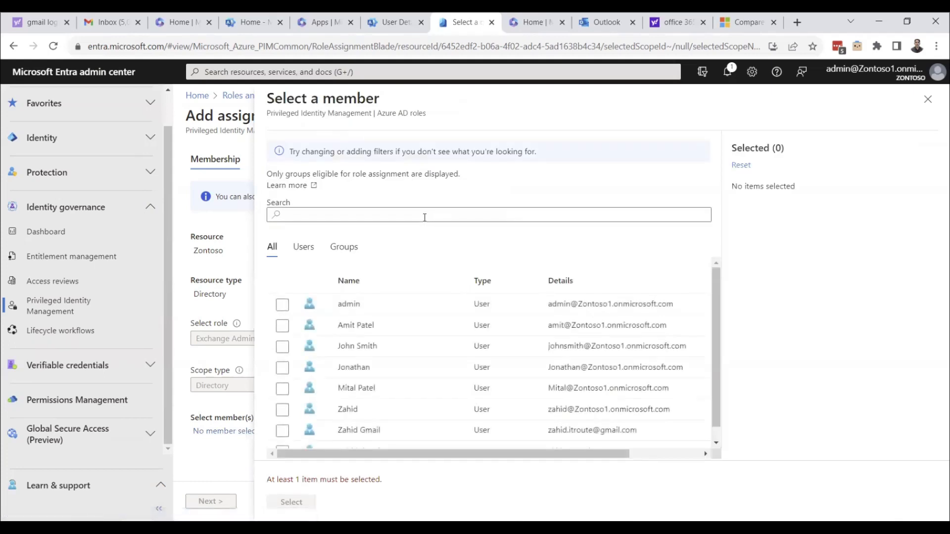
pyautogui.click(282, 369)
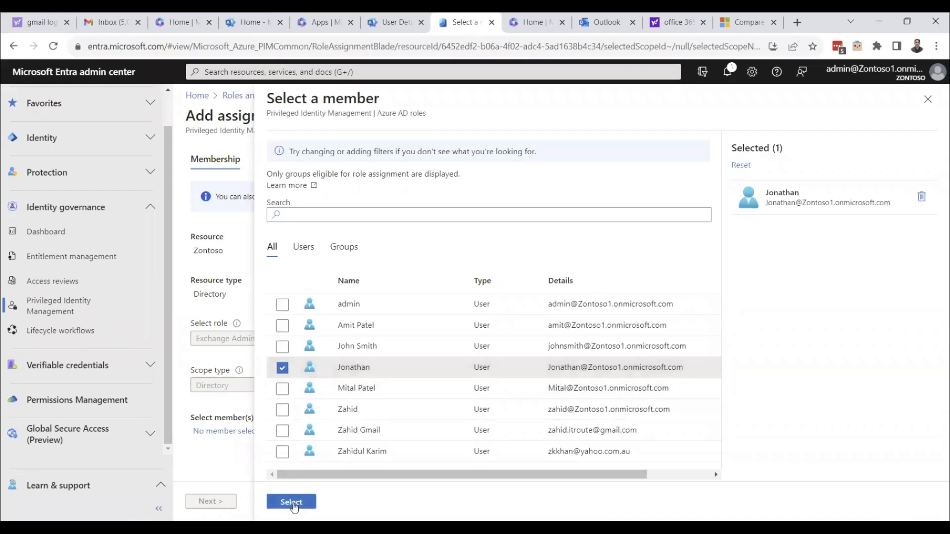
pyautogui.click(292, 503)
pyautogui.scroll(-1, 381, 371)
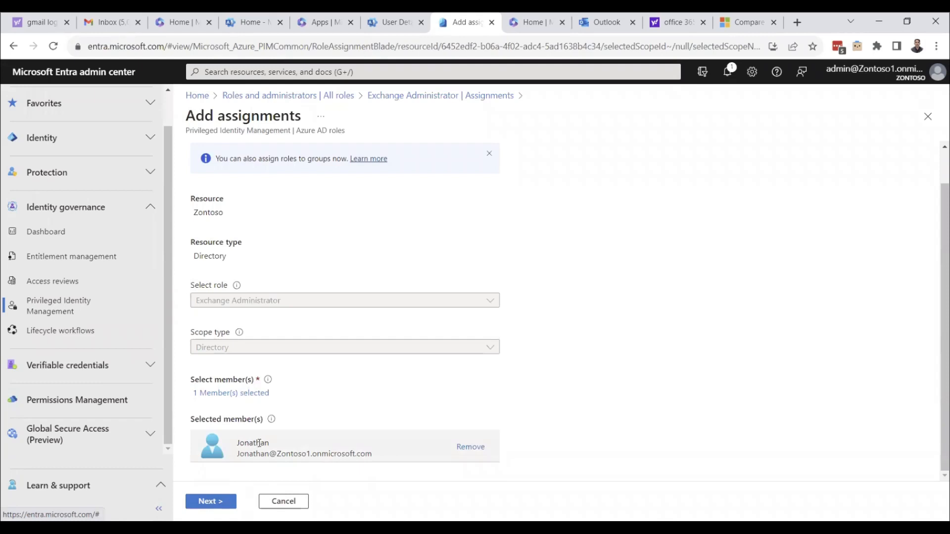
pyautogui.click(203, 501)
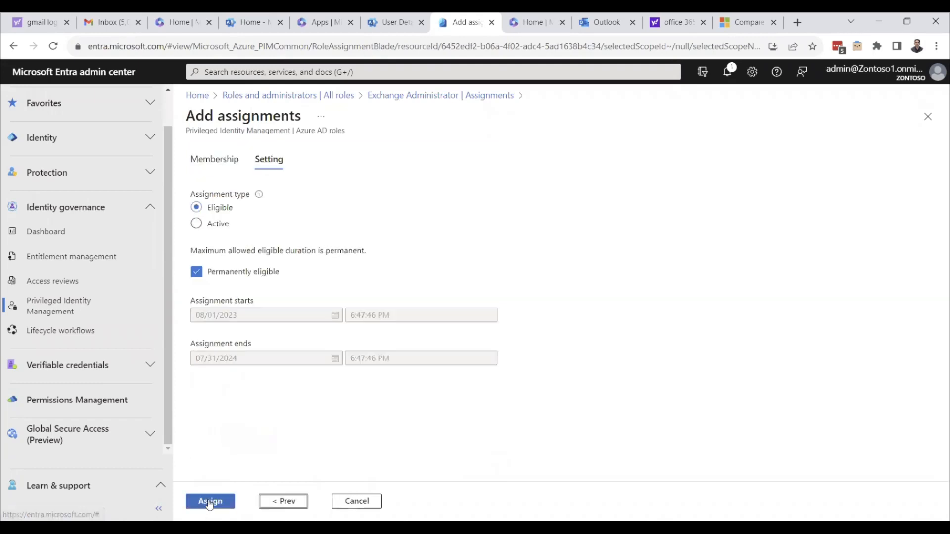
# Make the Exchange Administrator assignment Active and non-permanent with end date 08/02/2023, enter a justification, and submit it.
pyautogui.click(196, 223)
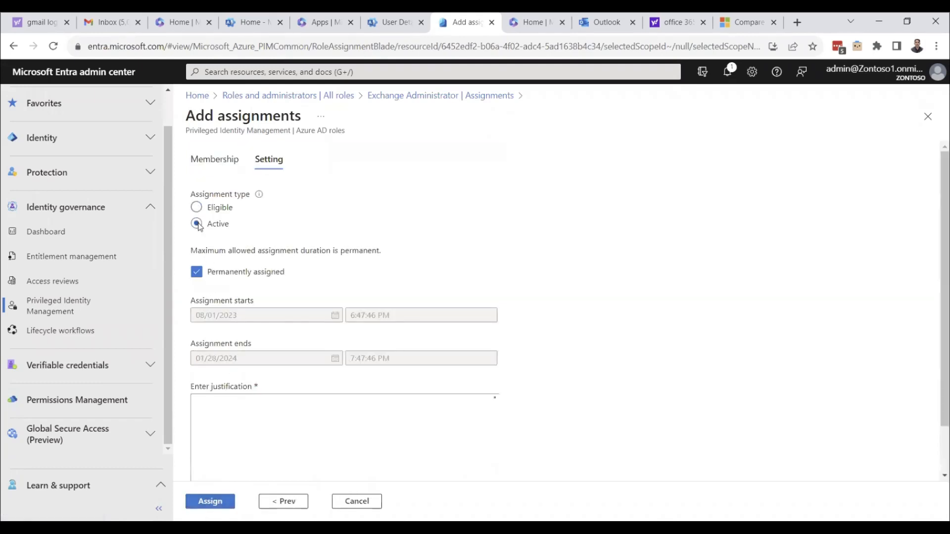
pyautogui.scroll(-2, 351, 264)
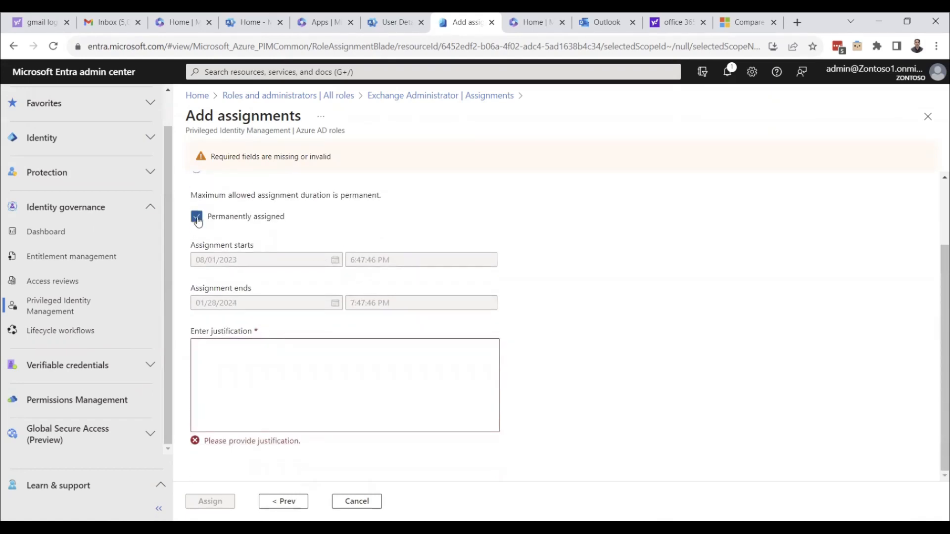
pyautogui.click(198, 220)
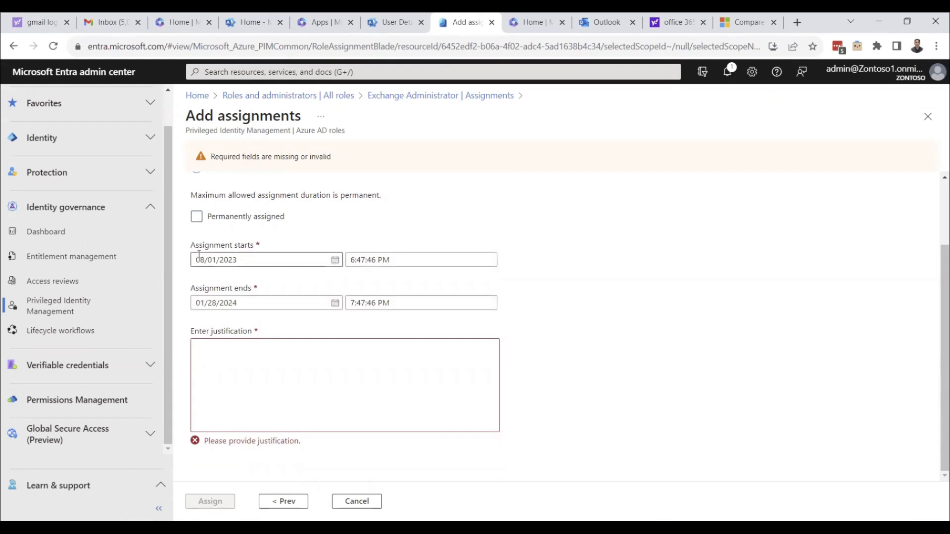
pyautogui.moveTo(246, 303); pyautogui.dragTo(183, 305)
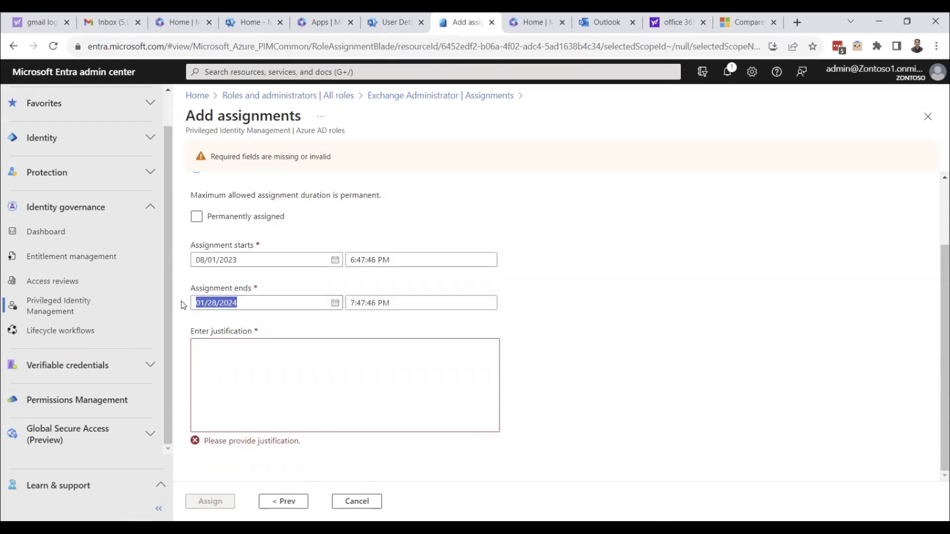
pyautogui.write('02')
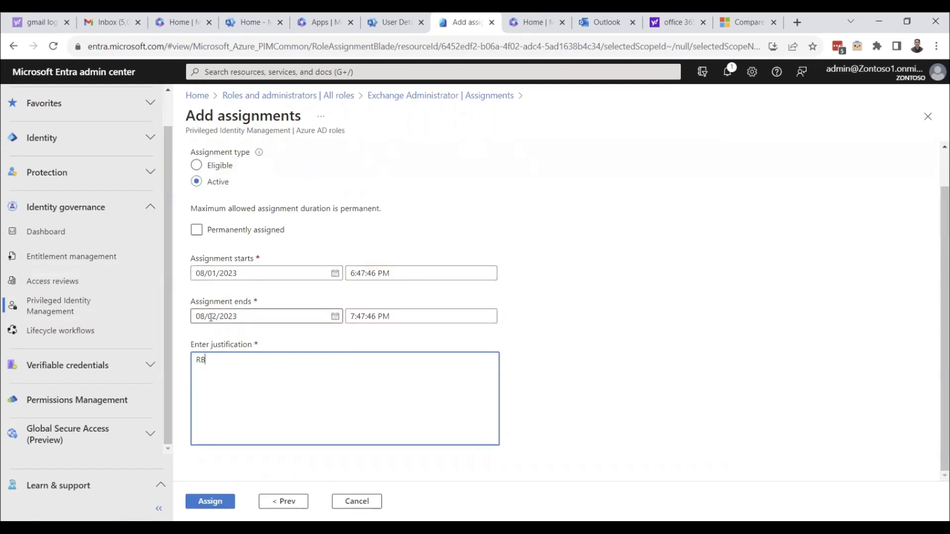
pyautogui.hotkey('ctrl', 'a')
pyautogui.click(221, 506)
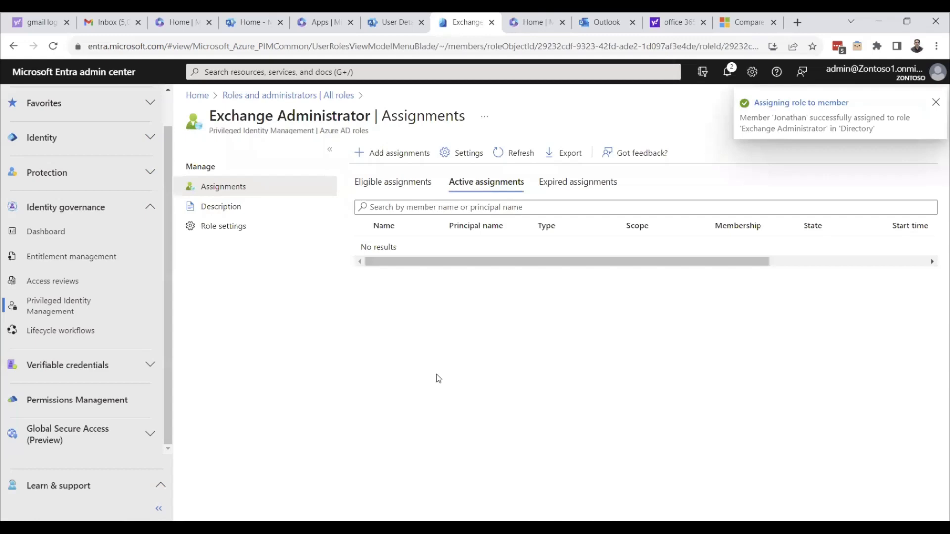
# Add an assignment to the Global Administrator role with the fourth and fifth listed users as members, and continue to the assignment settings.
pyautogui.click(391, 153)
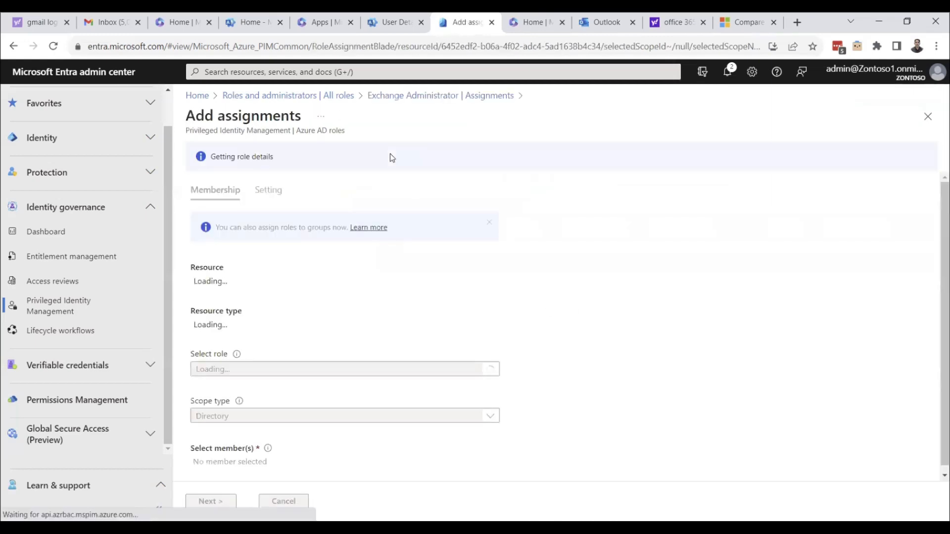
pyautogui.click(277, 95)
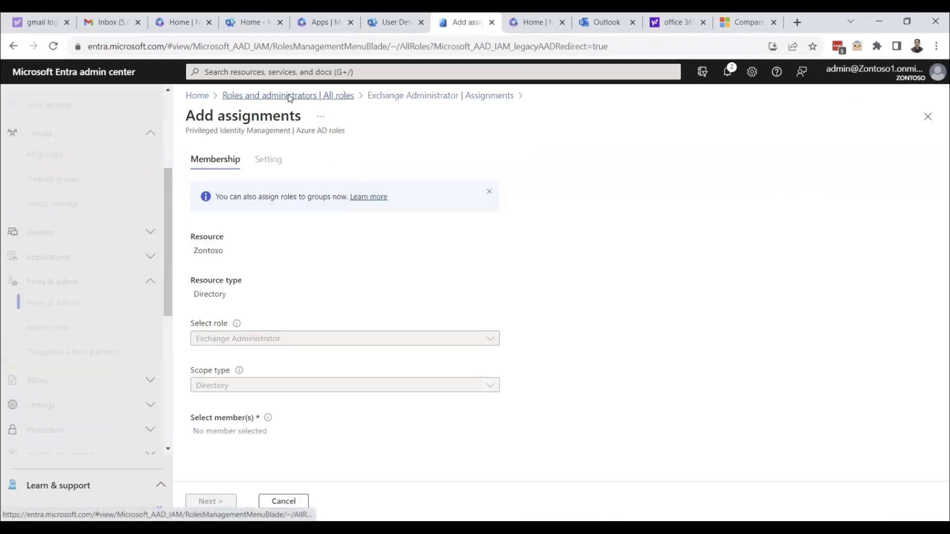
pyautogui.click(361, 374)
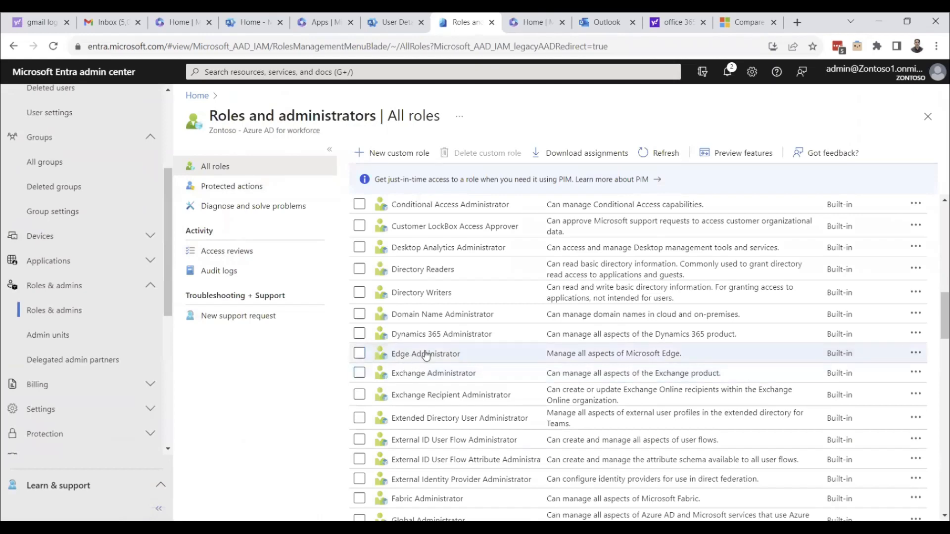
pyautogui.scroll(-3, 426, 354)
pyautogui.click(359, 396)
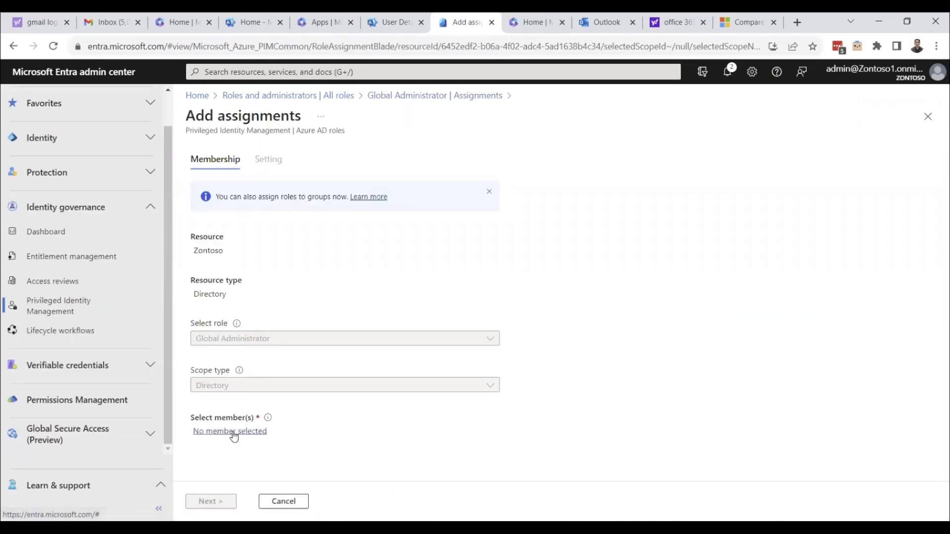
pyautogui.click(230, 432)
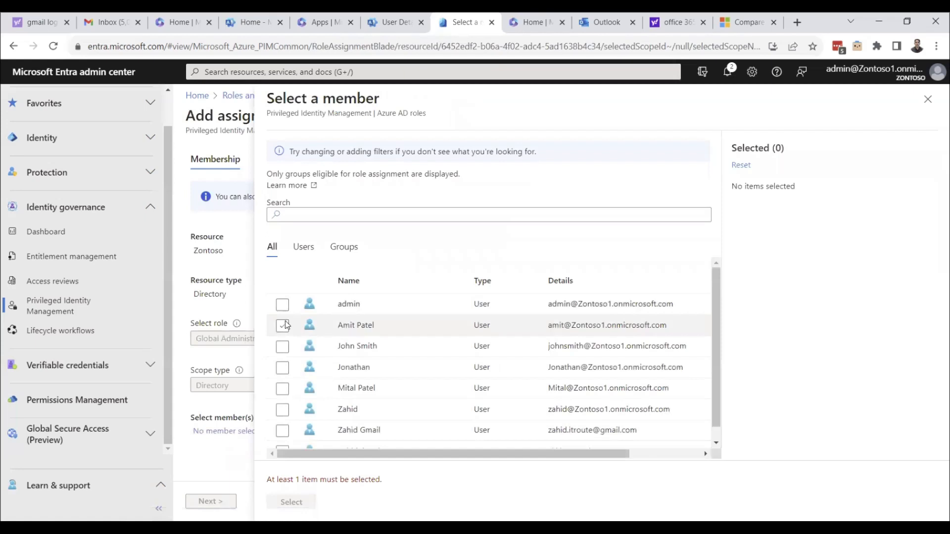
pyautogui.click(282, 368)
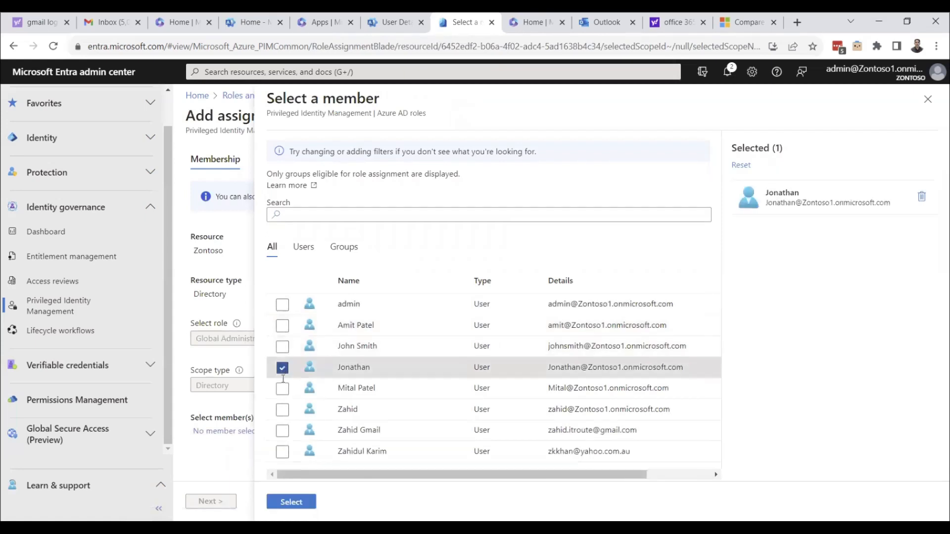
pyautogui.click(282, 389)
pyautogui.click(291, 502)
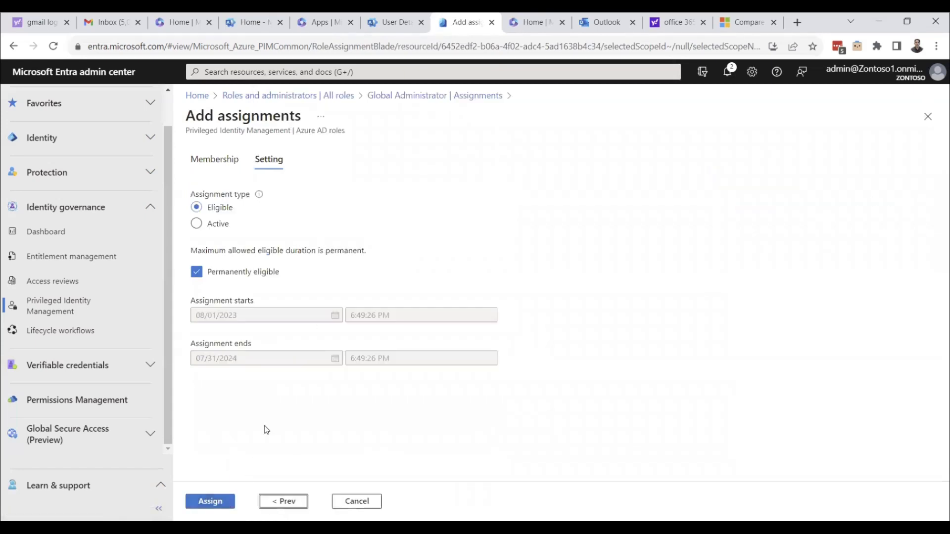
# Set the assignment type to Active, turn off permanent assignment, and set the assignment end to 08/01/2023 at 9:49:26 PM.
pyautogui.click(198, 224)
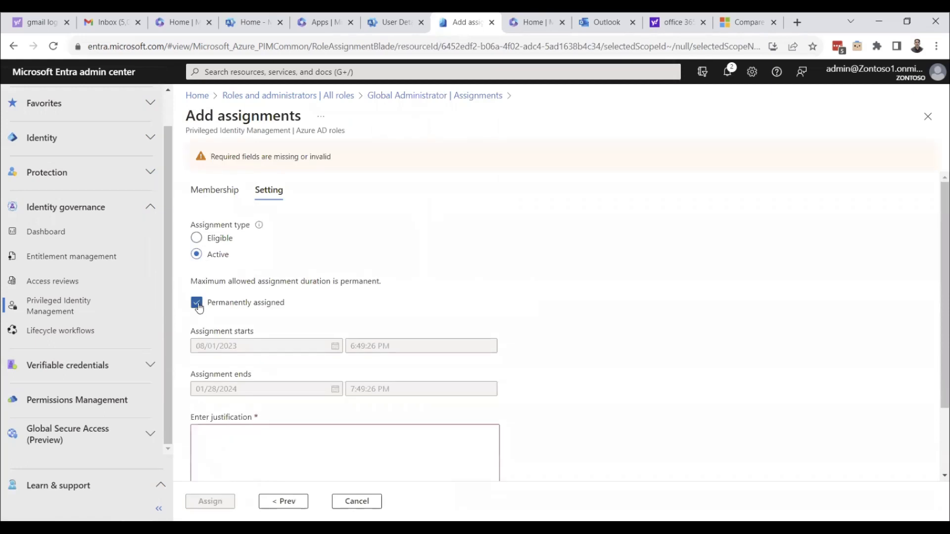
pyautogui.click(196, 302)
pyautogui.moveTo(240, 348); pyautogui.dragTo(158, 348)
pyautogui.hotkey('ctrl', 'c')
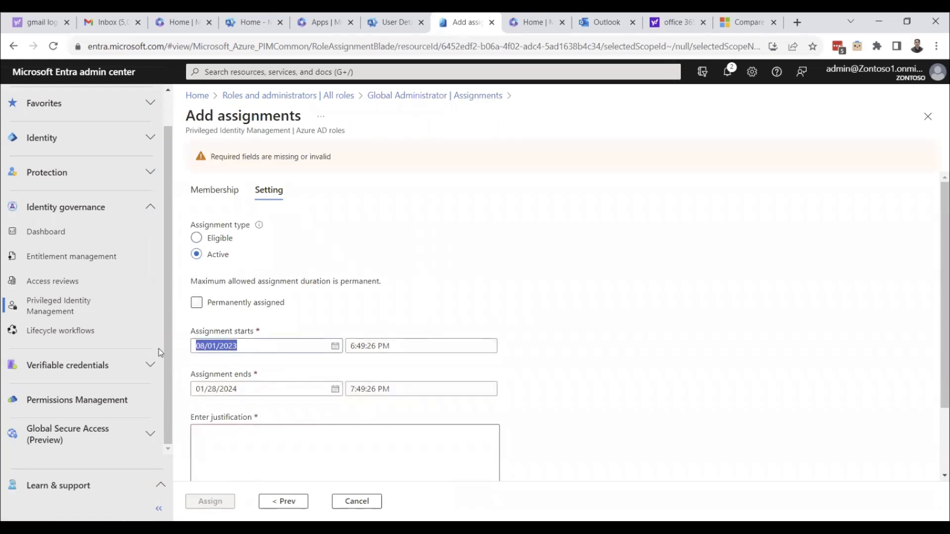
pyautogui.moveTo(242, 387); pyautogui.dragTo(162, 387)
pyautogui.hotkey('ctrl', 'v')
pyautogui.click(352, 390)
pyautogui.press('BackSpace')
pyautogui.write('9')
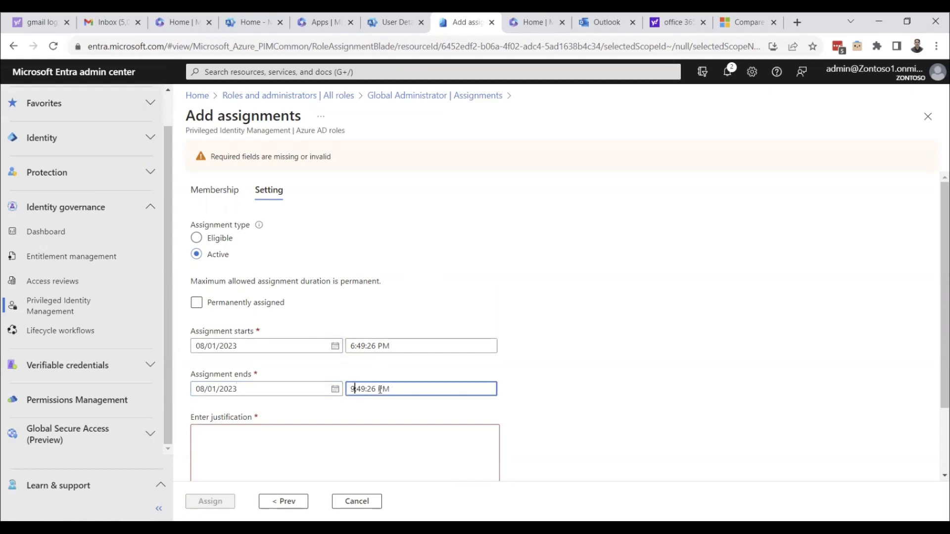
pyautogui.click(558, 386)
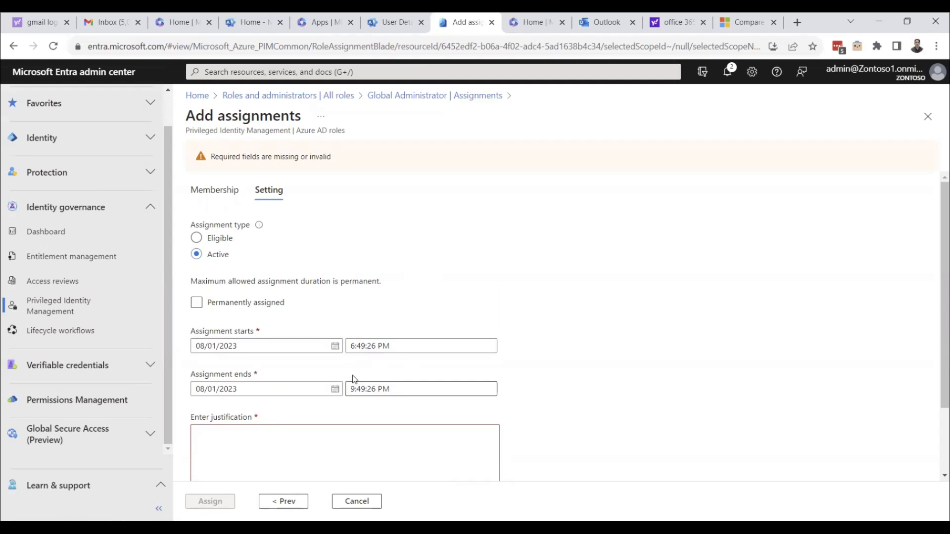
# Enter a justification for the Global Administrator assignment and assign the role to both selected members.
pyautogui.scroll(-1, 406, 416)
pyautogui.scroll(-1, 404, 417)
pyautogui.click(305, 366)
pyautogui.write('Bus')
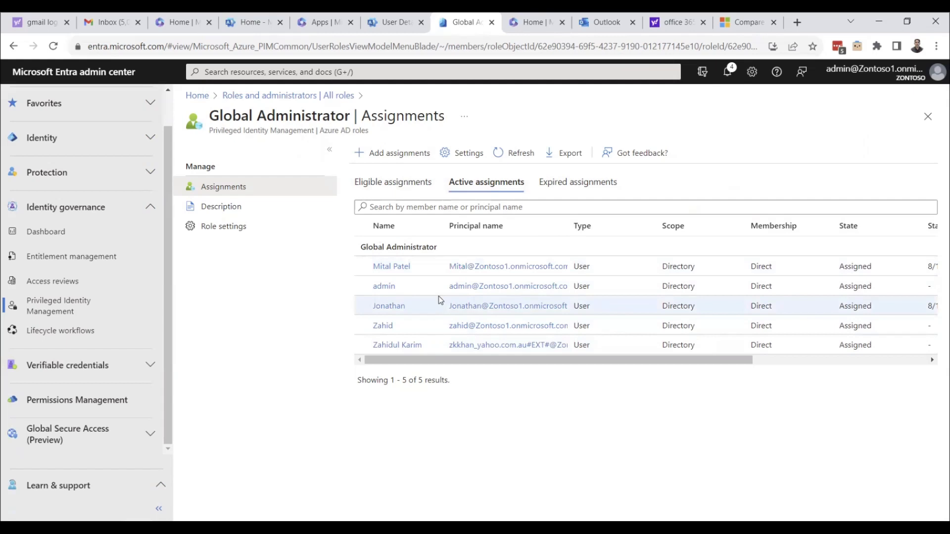
# Open the Privileged Identity Management quick start page under identity governance.
pyautogui.click(64, 310)
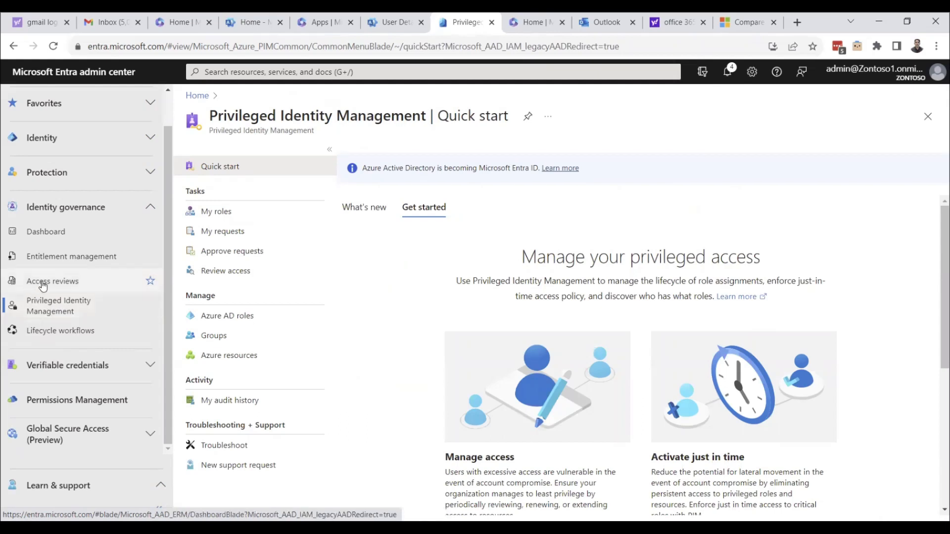
# View the signed-in admin's own active and expired Azure AD role assignments in Privileged Identity Management, and open the Groups assignments.
pyautogui.click(241, 213)
pyautogui.click(484, 188)
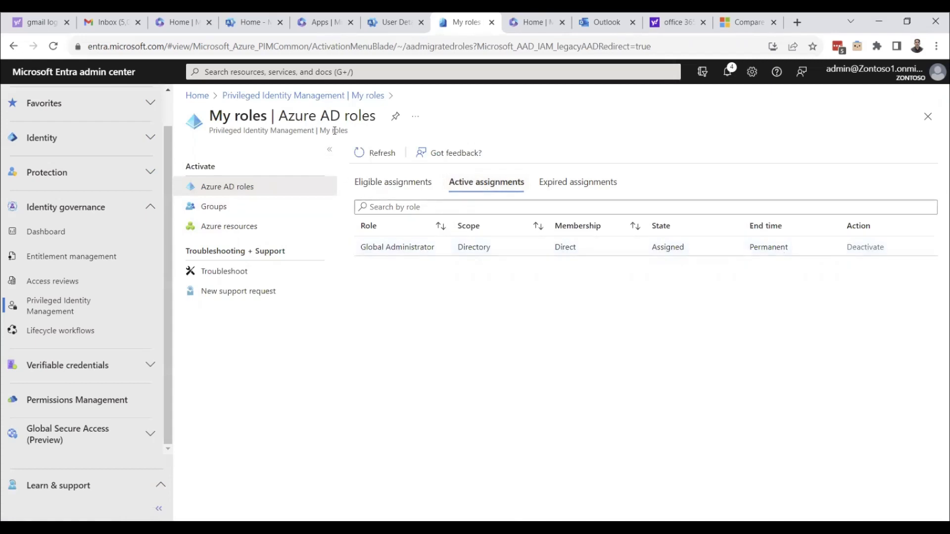
pyautogui.click(568, 192)
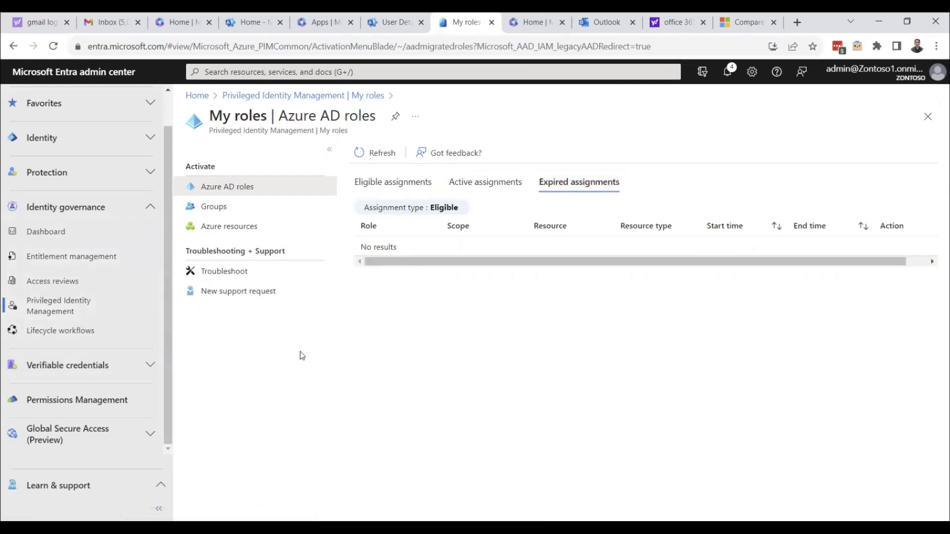
pyautogui.click(227, 206)
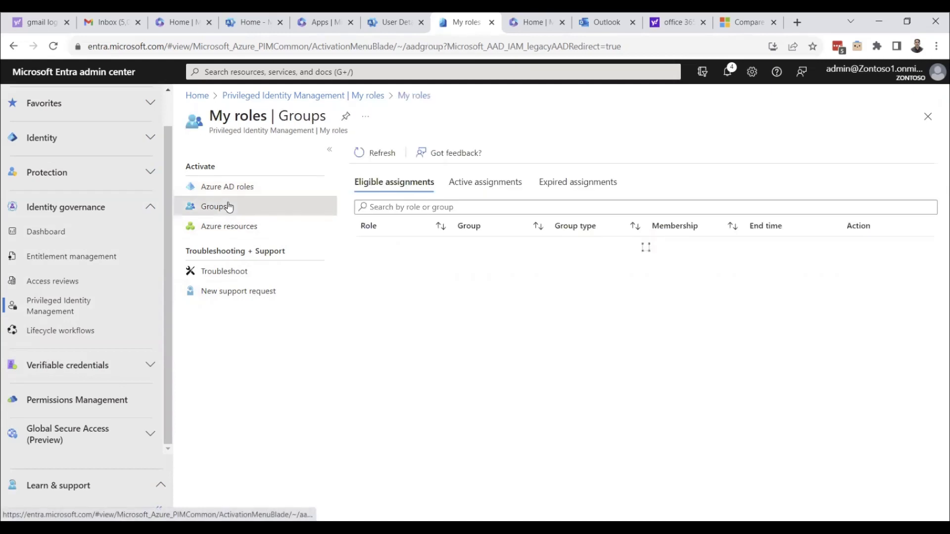
pyautogui.click(391, 24)
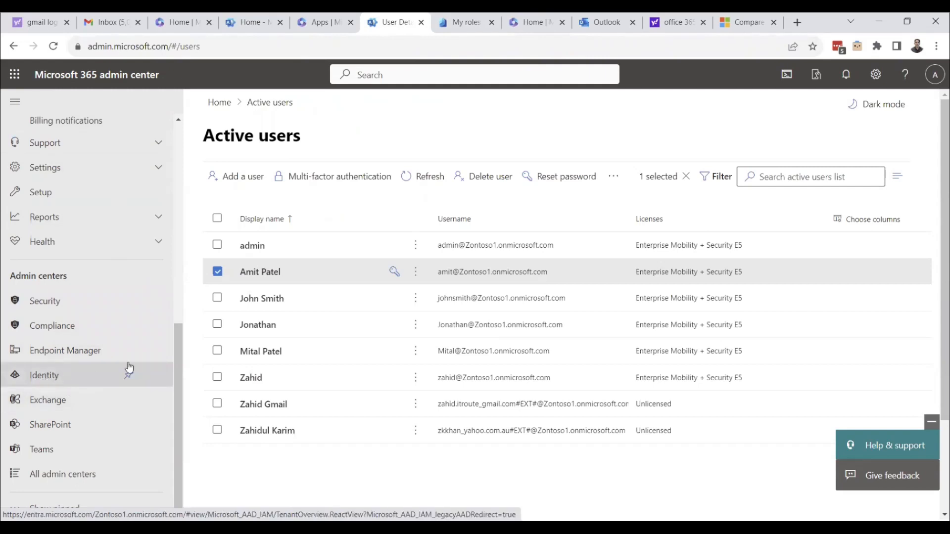
pyautogui.click(465, 15)
pyautogui.scroll(1, 164, 116)
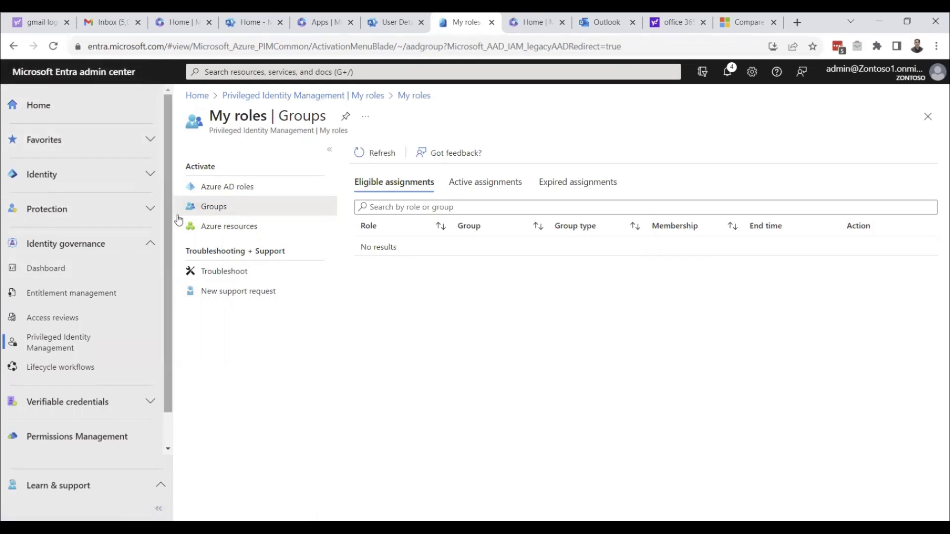
pyautogui.click(149, 174)
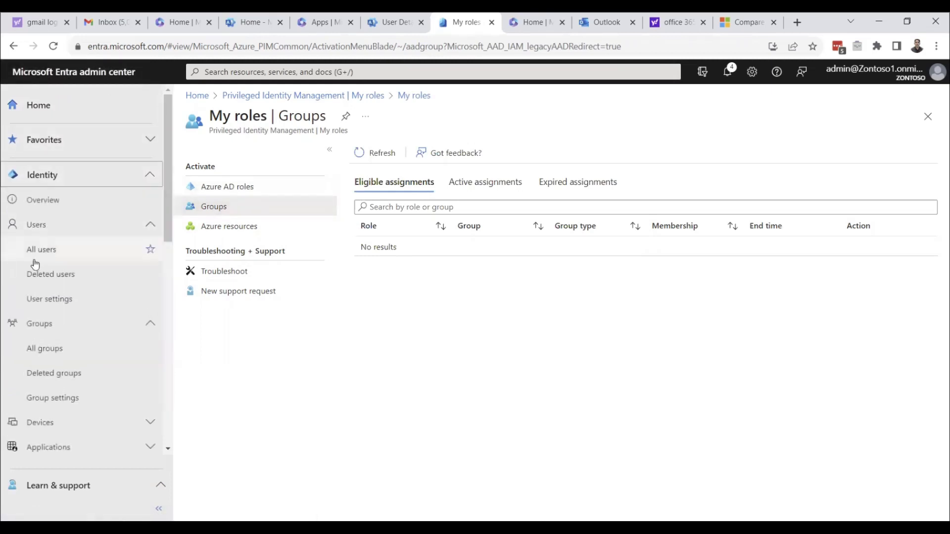
pyautogui.scroll(-6, 74, 307)
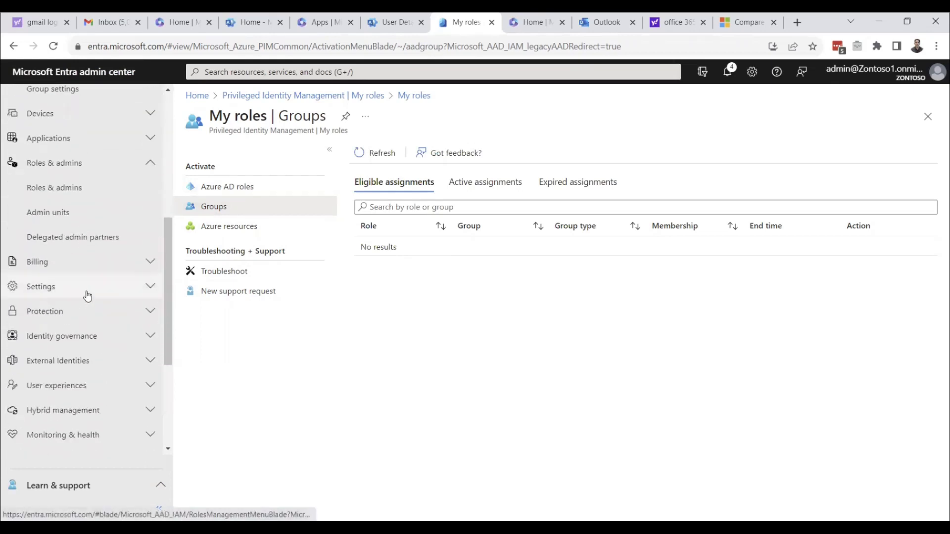
pyautogui.scroll(-4, 88, 294)
pyautogui.scroll(1, 87, 289)
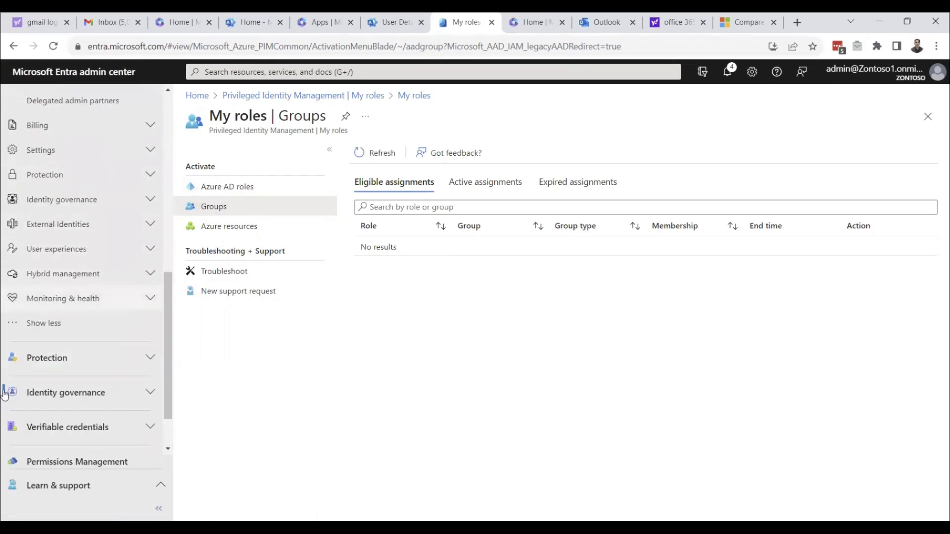
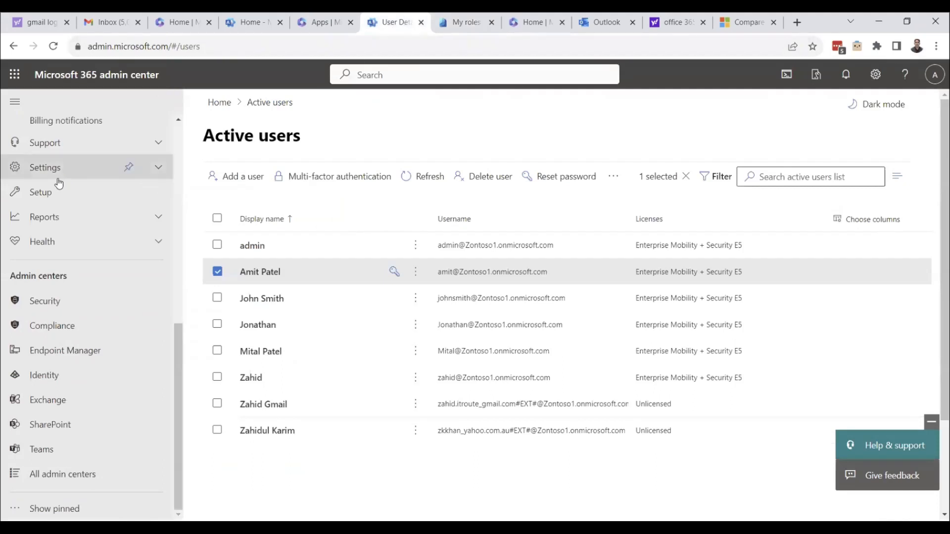
# Open the Adoption Score report in the Microsoft 365 admin center and examine its overview from people experiences through endpoint analytics.
pyautogui.click(100, 286)
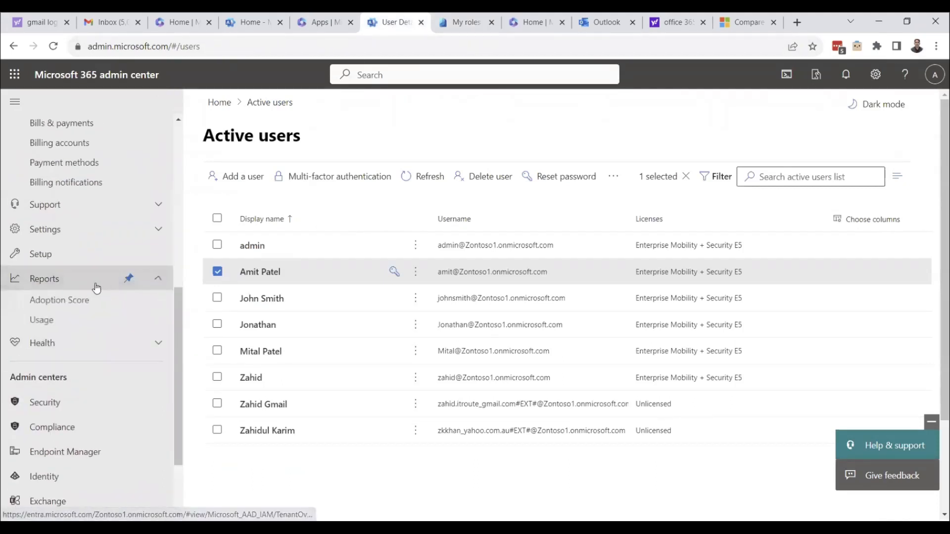
pyautogui.scroll(4, 89, 322)
pyautogui.scroll(-2, 68, 376)
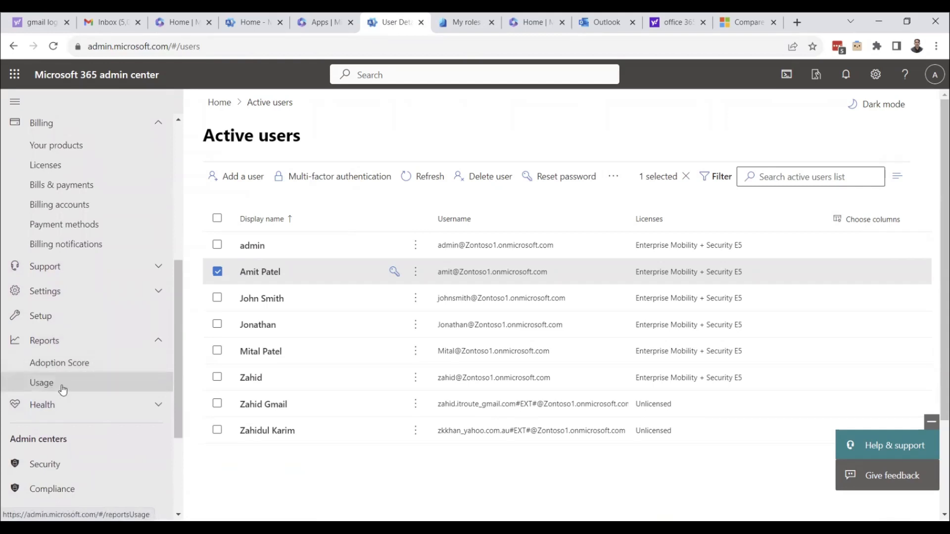
pyautogui.click(85, 363)
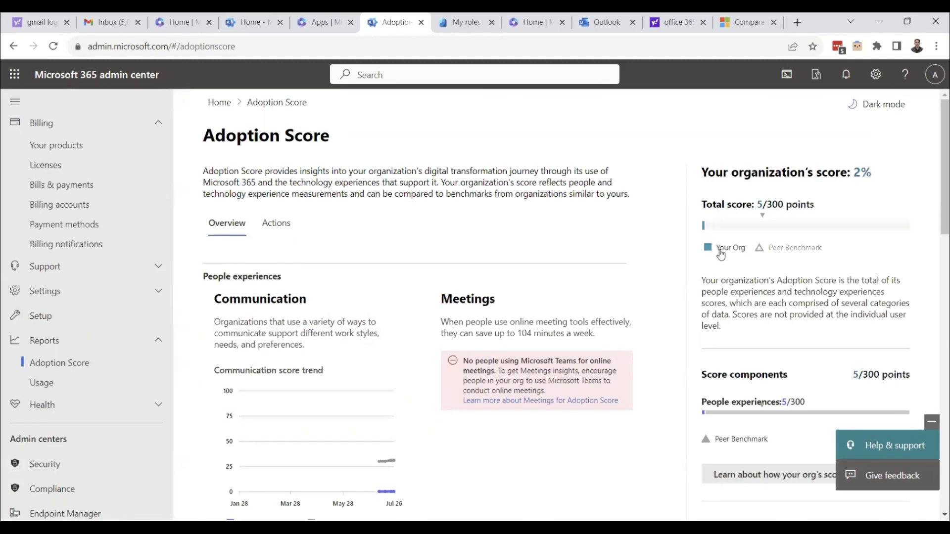
pyautogui.scroll(-2, 342, 338)
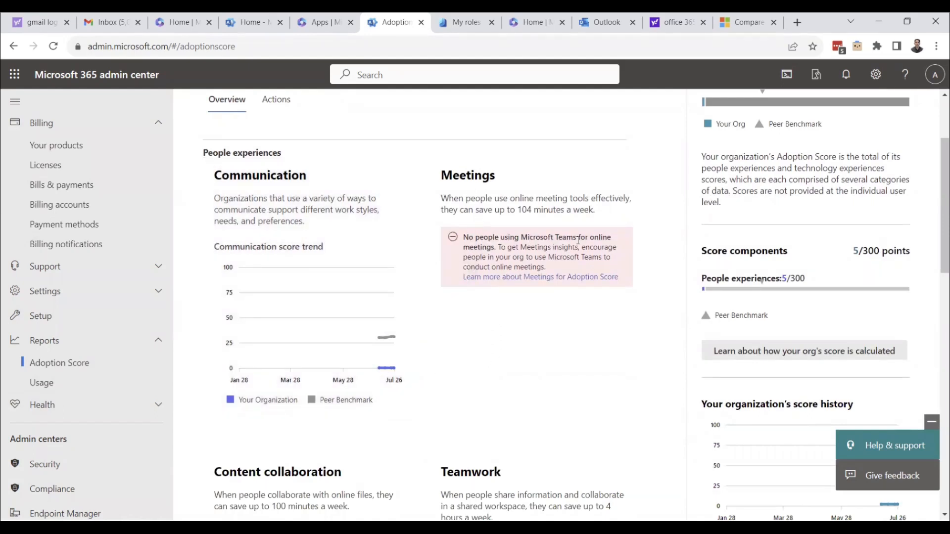
pyautogui.scroll(-9, 486, 244)
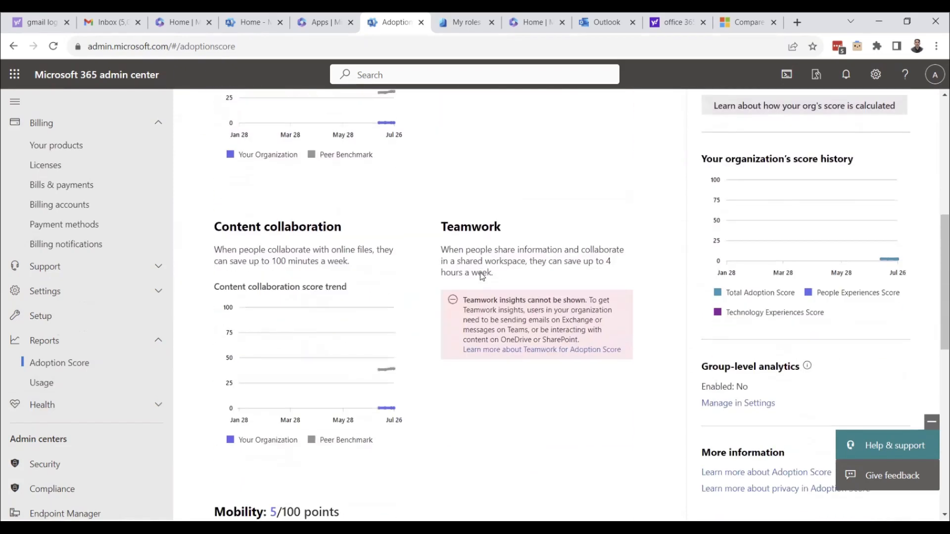
pyautogui.scroll(-3, 308, 279)
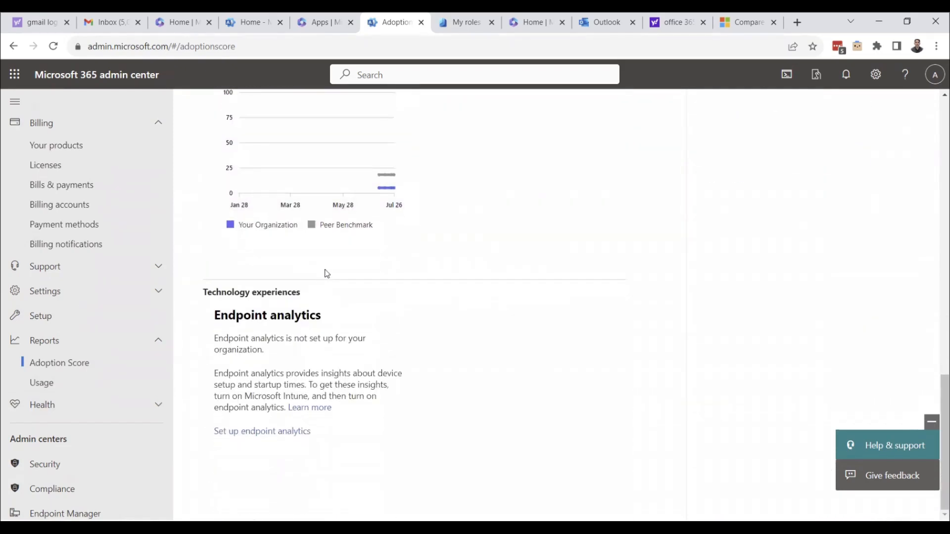
pyautogui.scroll(11, 402, 234)
pyautogui.scroll(4, 437, 228)
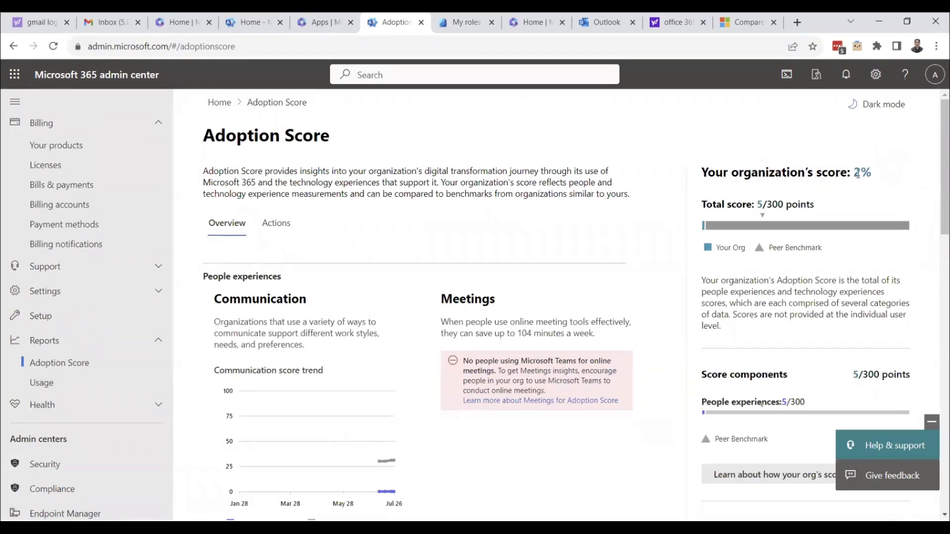
# View the Adoption Score's available actions and the organization's messages, and return to the overview.
pyautogui.click(275, 224)
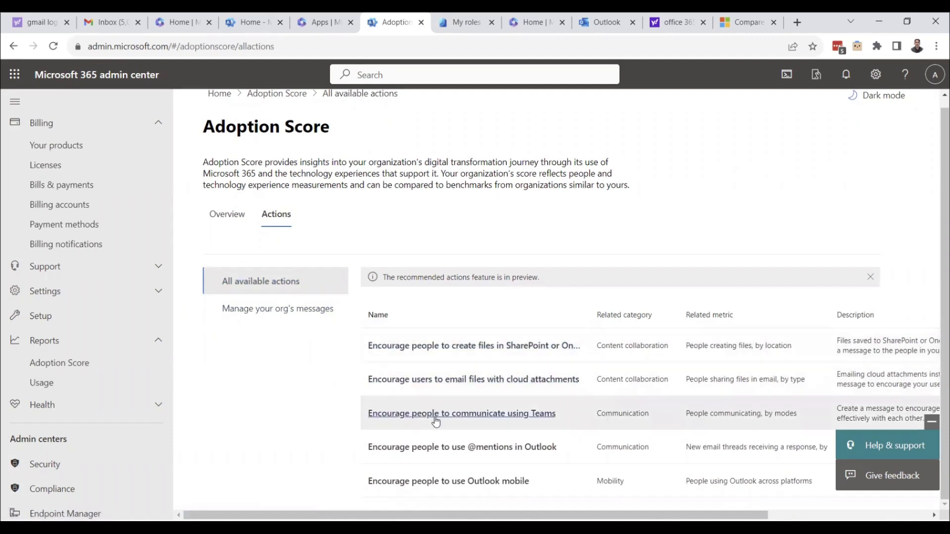
pyautogui.click(299, 320)
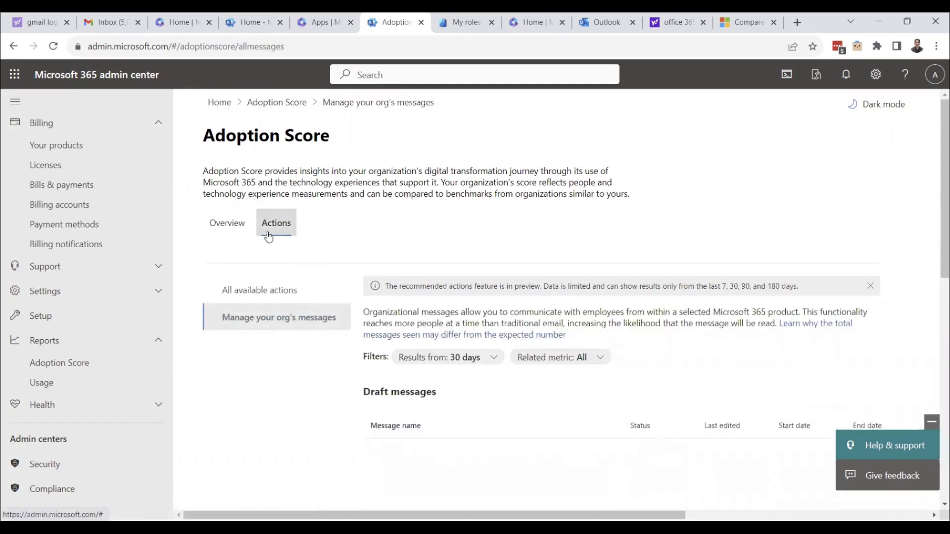
pyautogui.click(226, 223)
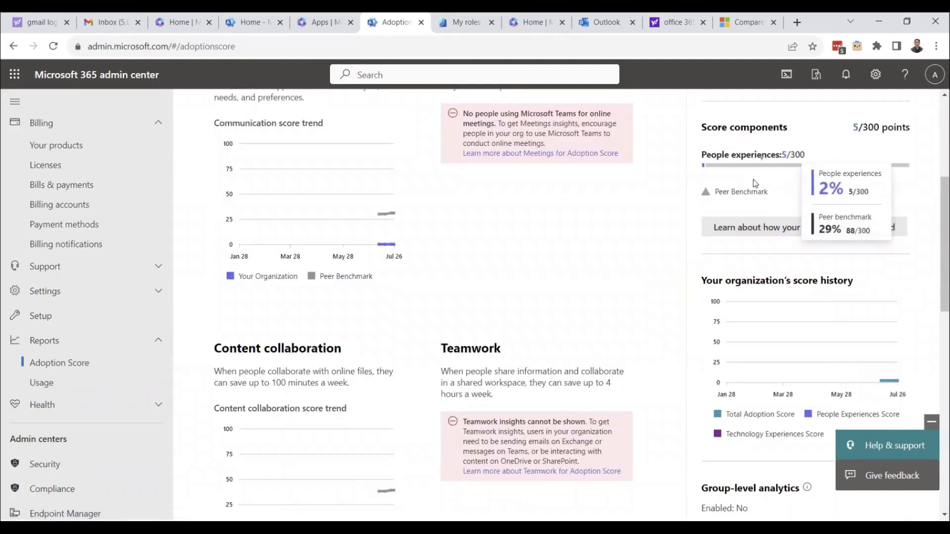
# Examine the organization's Adoption Score, its score components, score history and group-level analytics.
pyautogui.scroll(-3, 775, 185)
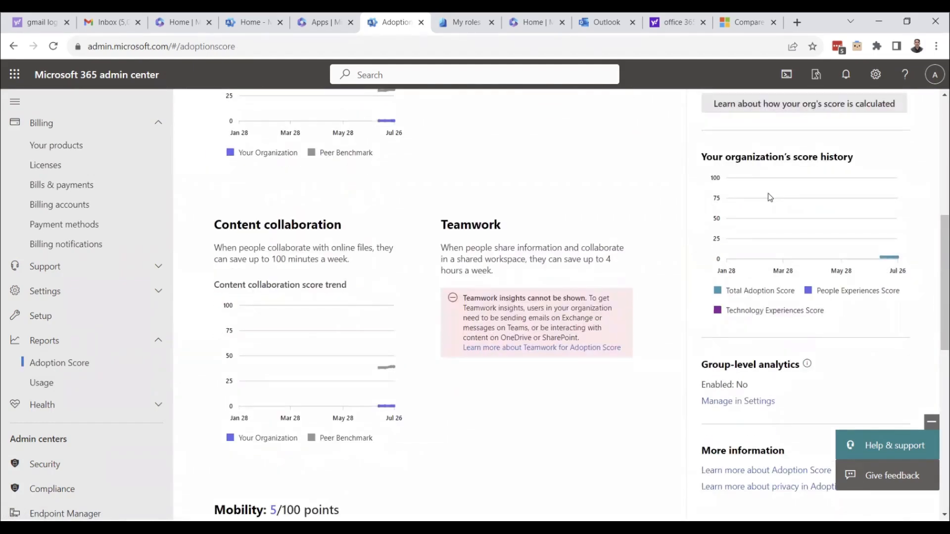
pyautogui.scroll(-1, 768, 197)
pyautogui.scroll(4, 702, 205)
pyautogui.scroll(1, 646, 218)
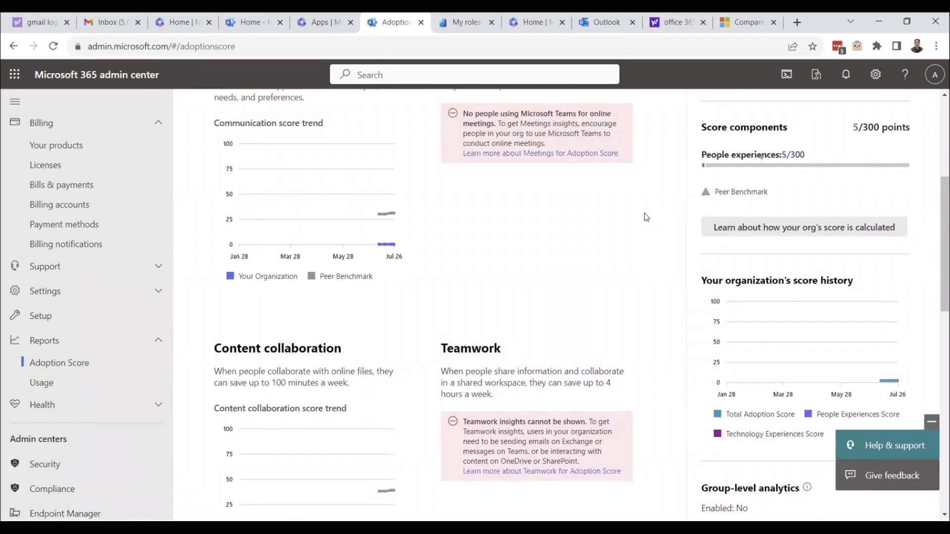
pyautogui.scroll(5, 646, 218)
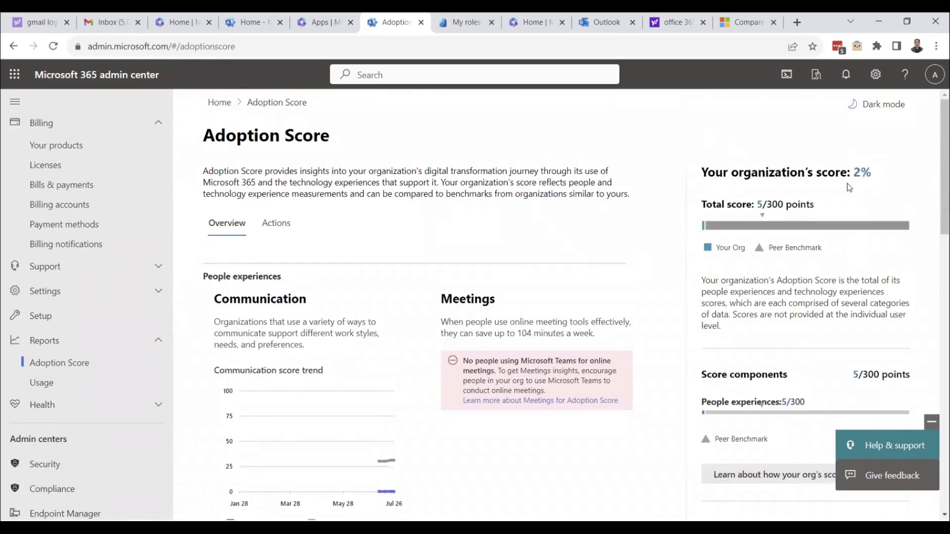
pyautogui.scroll(-7, 656, 255)
pyautogui.click(836, 296)
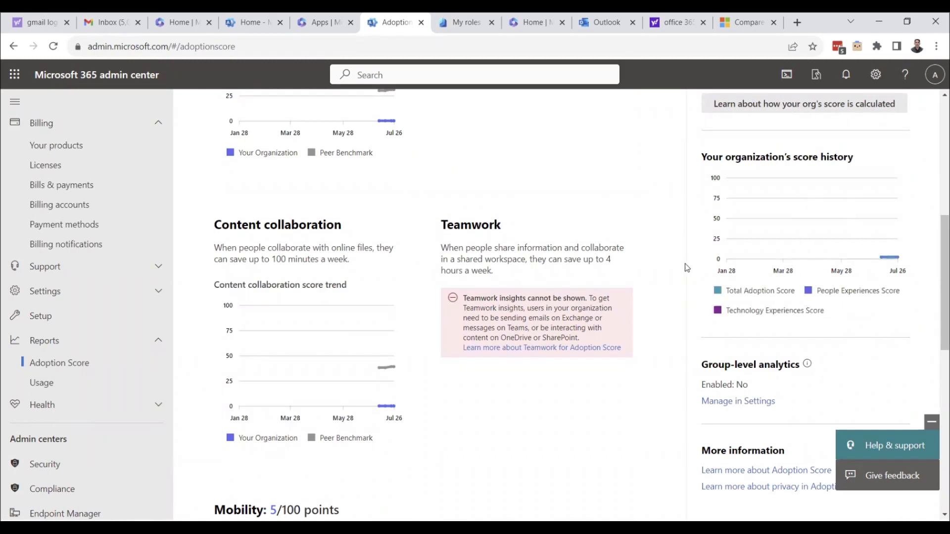
pyautogui.scroll(-2, 688, 268)
pyautogui.scroll(-2, 693, 268)
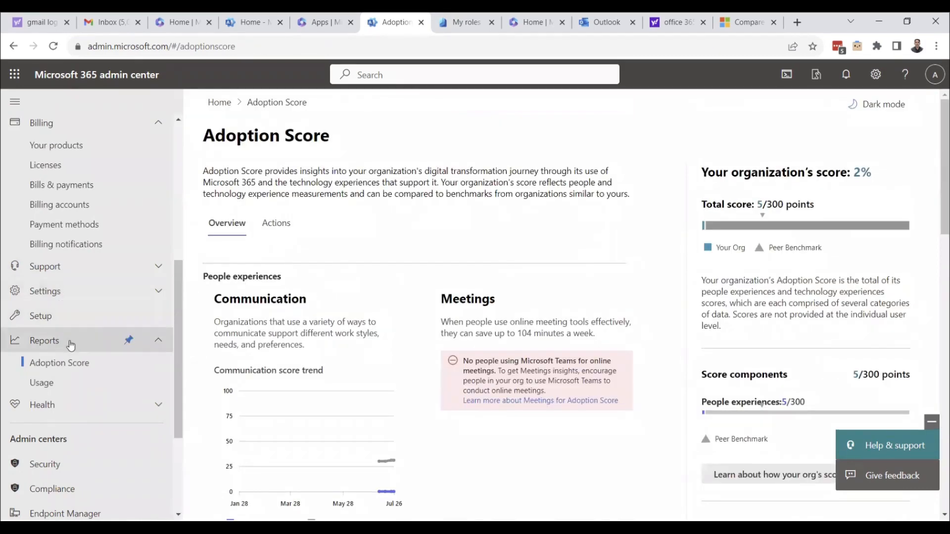
# Open the Usage report, look through the overview's activity cards for all services, and view the Exchange email activity report.
pyautogui.click(48, 386)
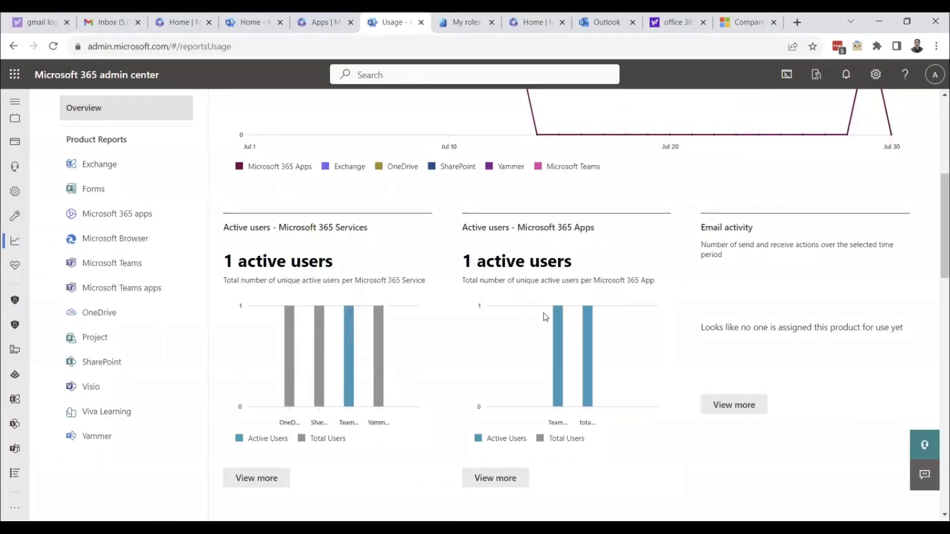
pyautogui.scroll(-3, 545, 318)
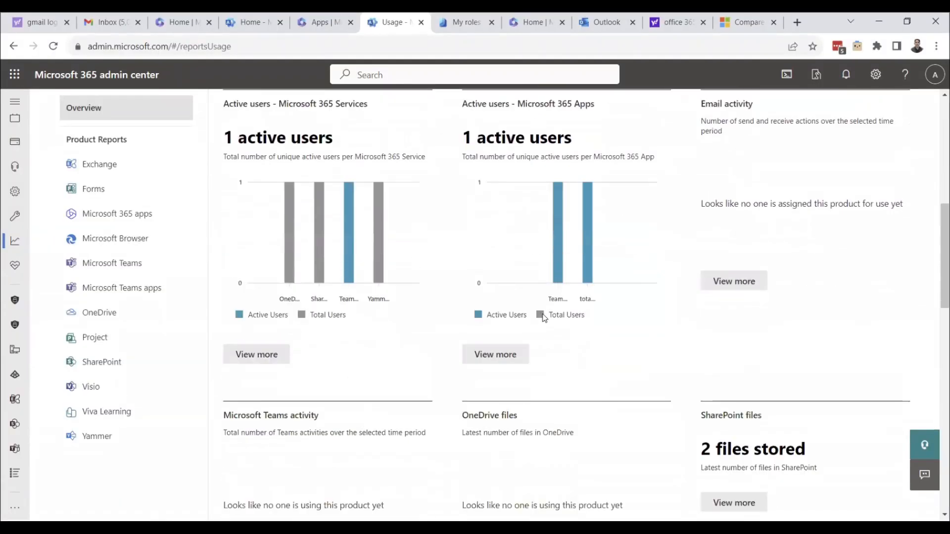
pyautogui.scroll(-4, 544, 318)
pyautogui.scroll(-10, 545, 322)
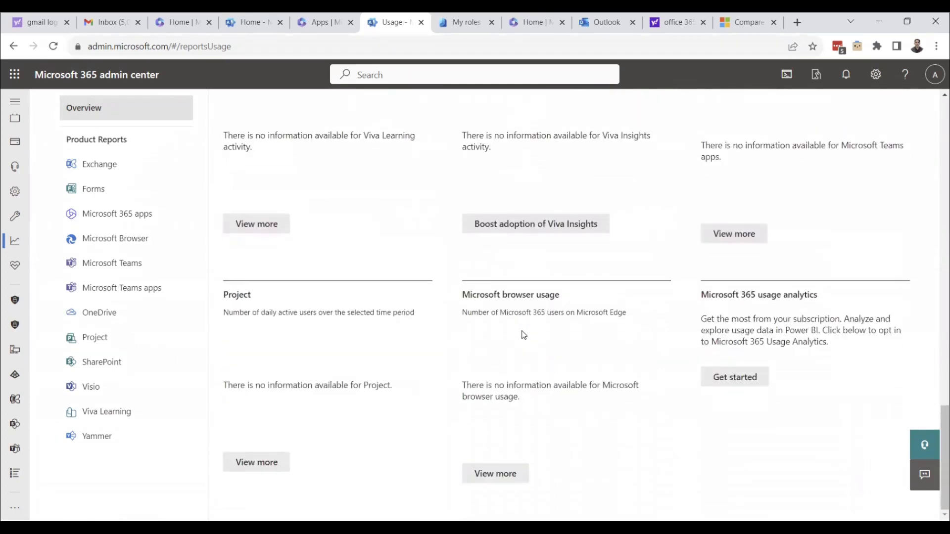
pyautogui.scroll(7, 522, 333)
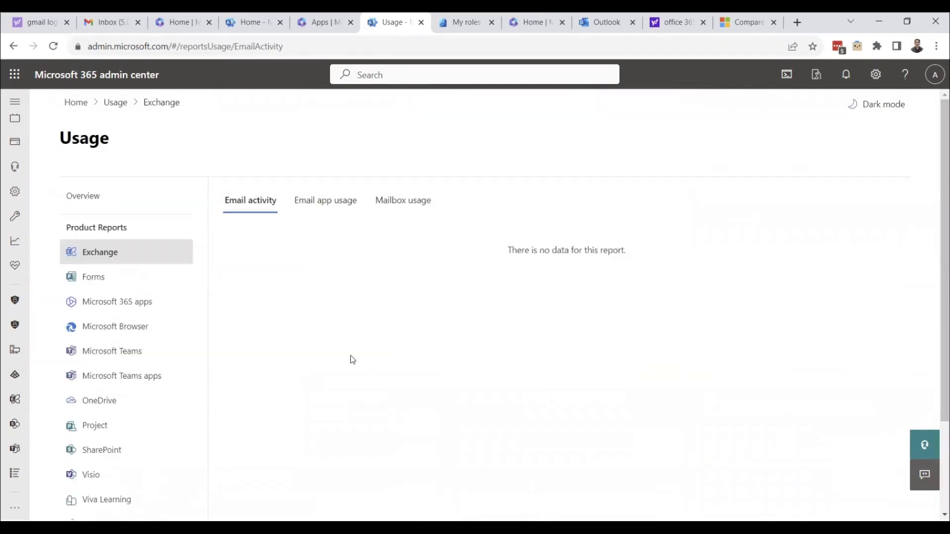
# View the Microsoft Browser, Microsoft Teams and OneDrive usage reports, and return to the Usage overview.
pyautogui.click(115, 329)
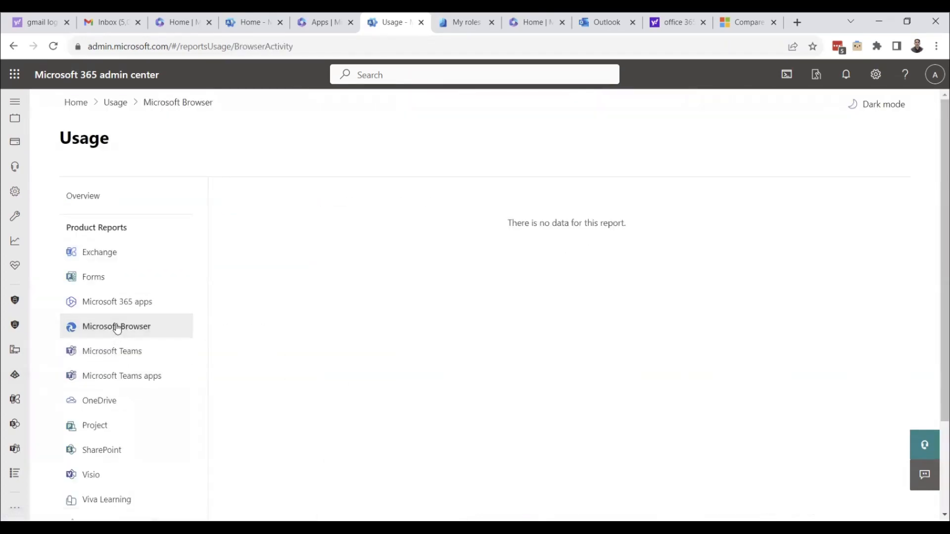
pyautogui.click(116, 359)
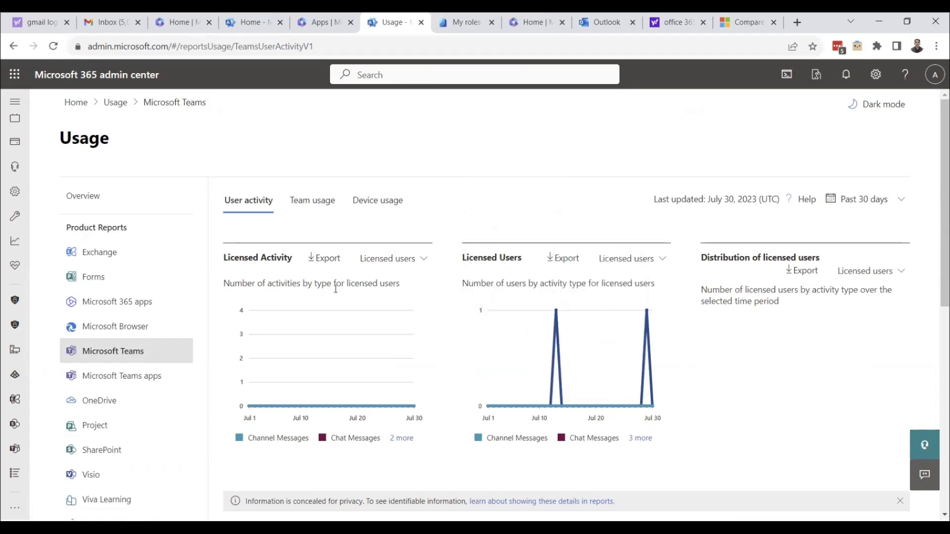
pyautogui.click(118, 399)
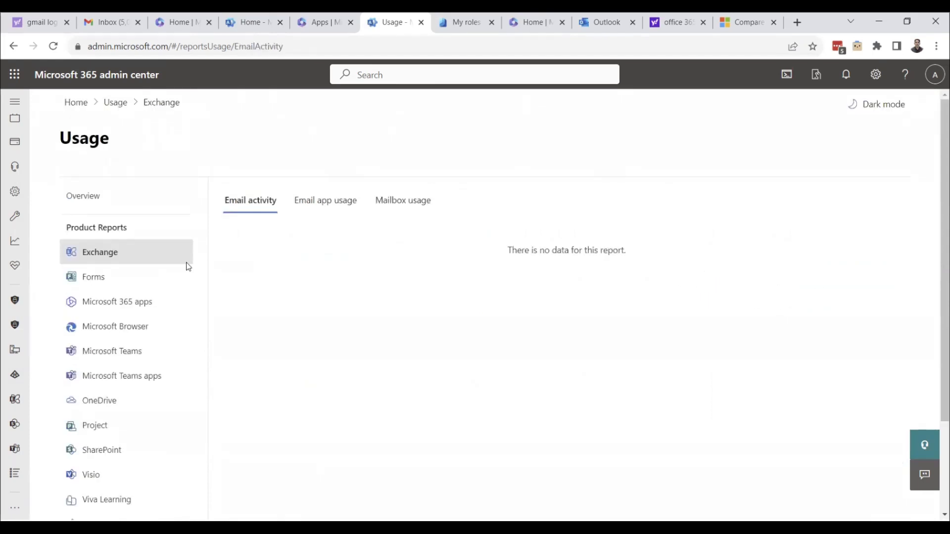
pyautogui.click(158, 206)
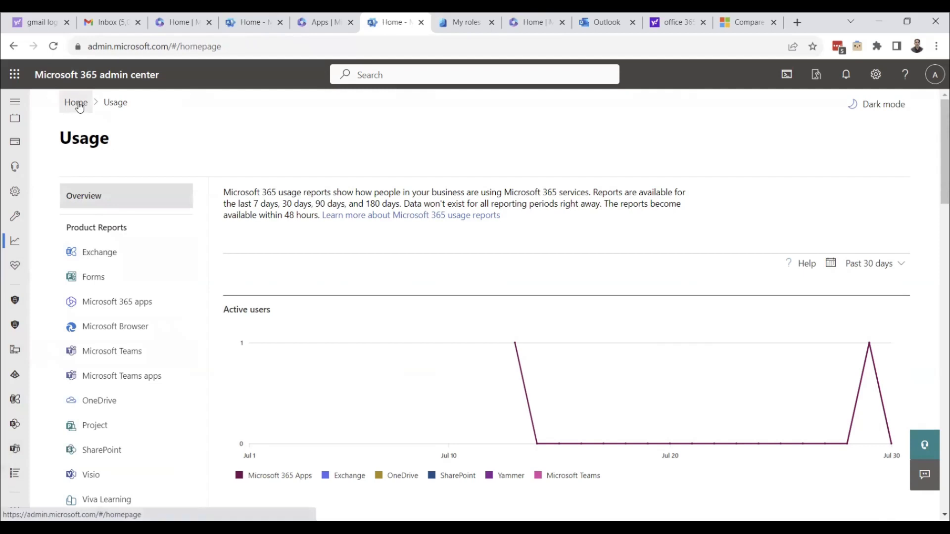
# Return to the admin center home page and open the Health dashboard.
pyautogui.click(78, 104)
pyautogui.scroll(3, 108, 254)
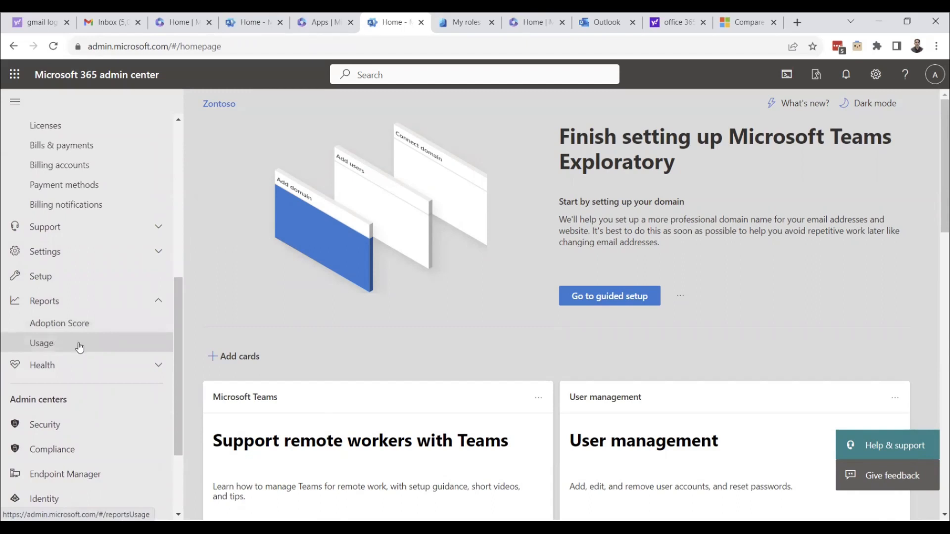
pyautogui.click(158, 367)
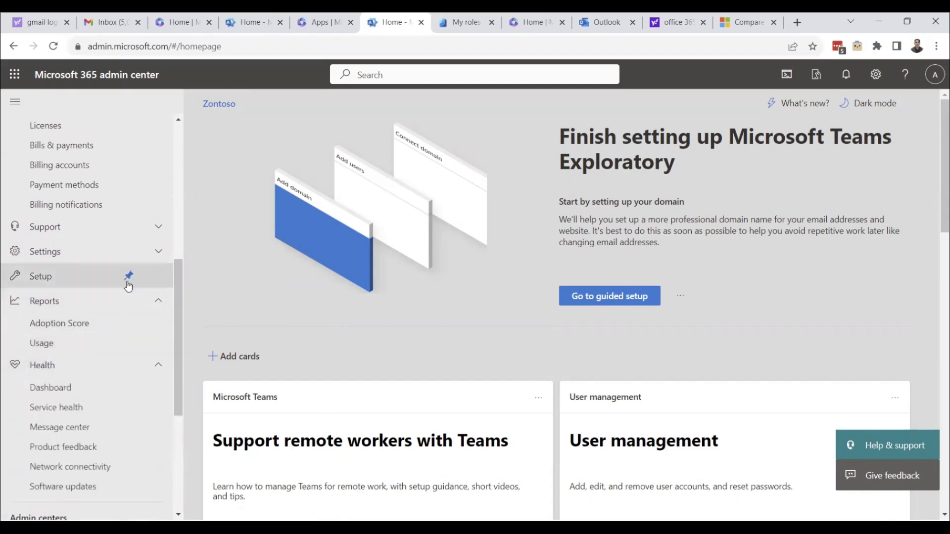
pyautogui.scroll(-1, 126, 285)
pyautogui.click(69, 329)
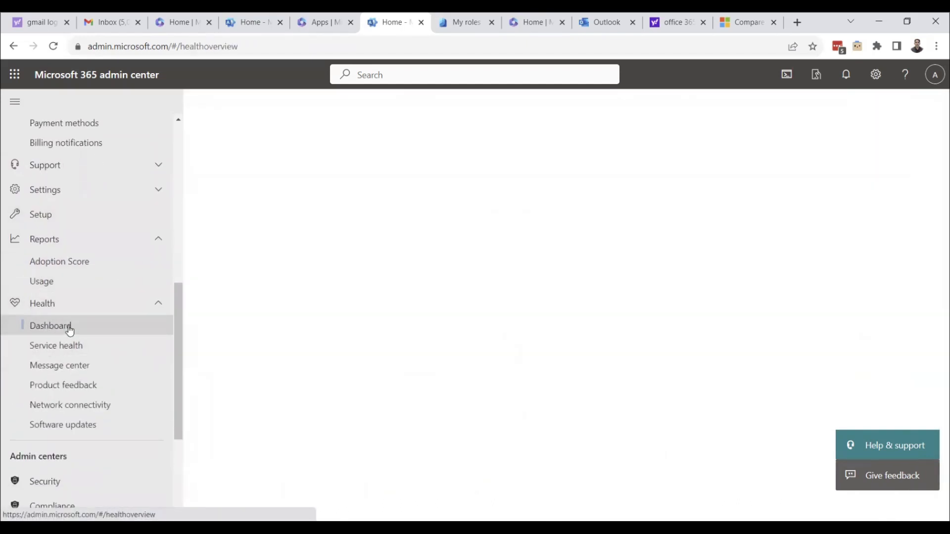
# Review the Health dashboard's service health and usage, open the full Service health page, and look through all columns of its active issues.
pyautogui.scroll(-2, 429, 294)
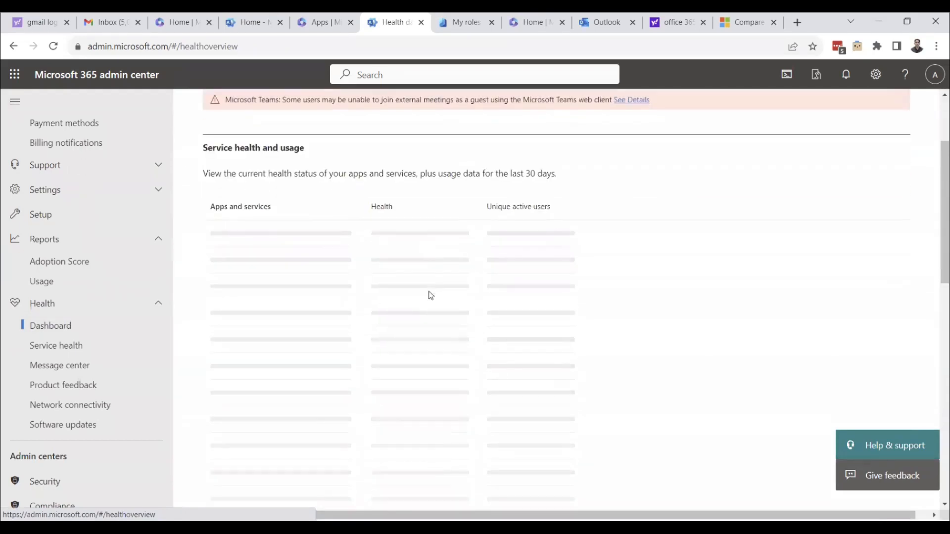
pyautogui.scroll(1, 604, 229)
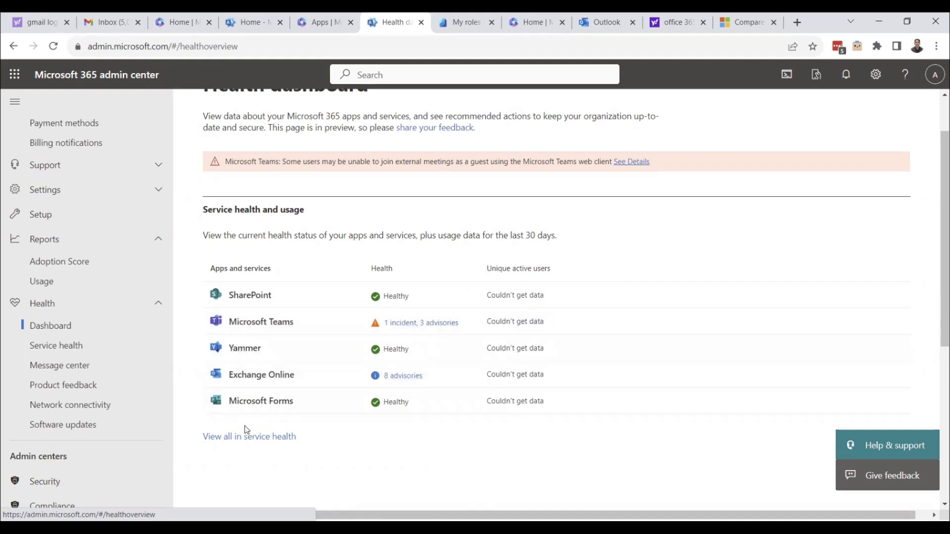
pyautogui.click(235, 440)
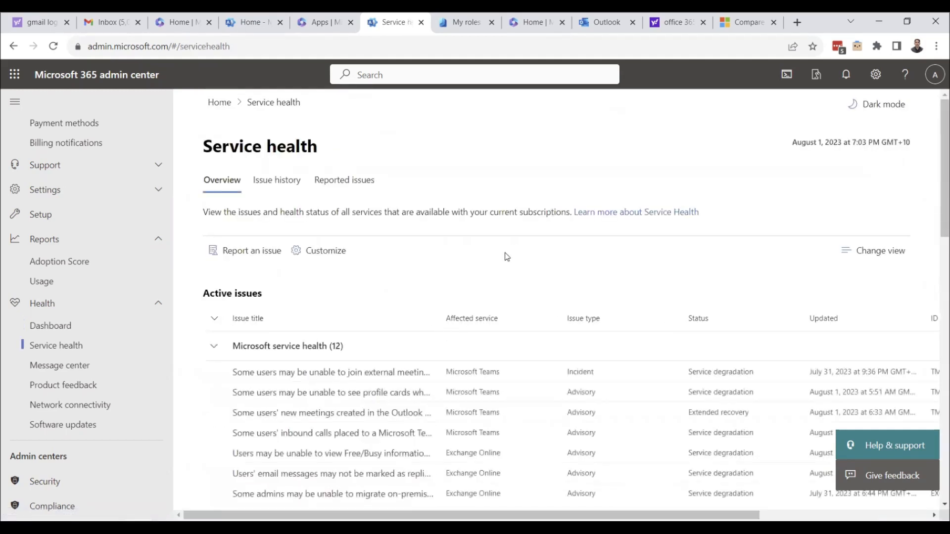
pyautogui.scroll(-1, 504, 254)
pyautogui.scroll(1, 325, 263)
pyautogui.scroll(-2, 297, 292)
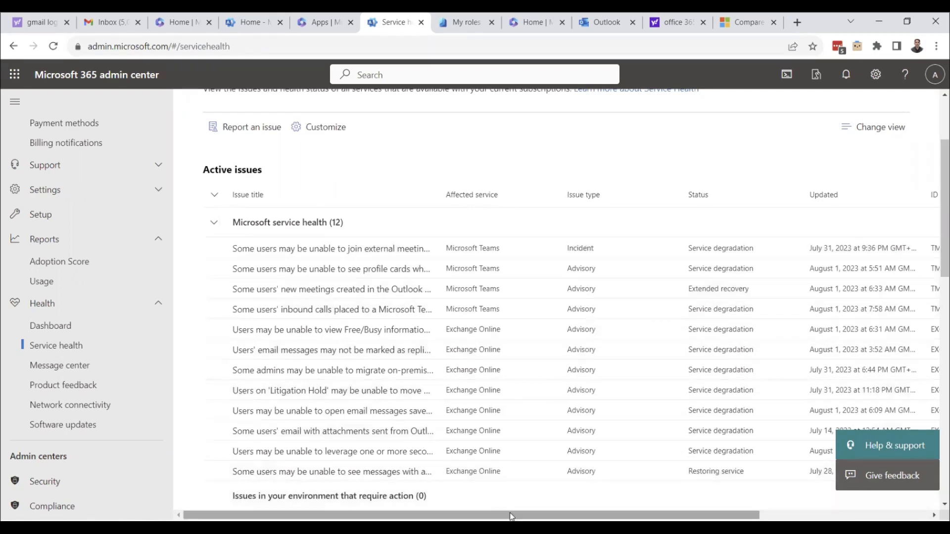
pyautogui.moveTo(512, 516); pyautogui.dragTo(637, 517)
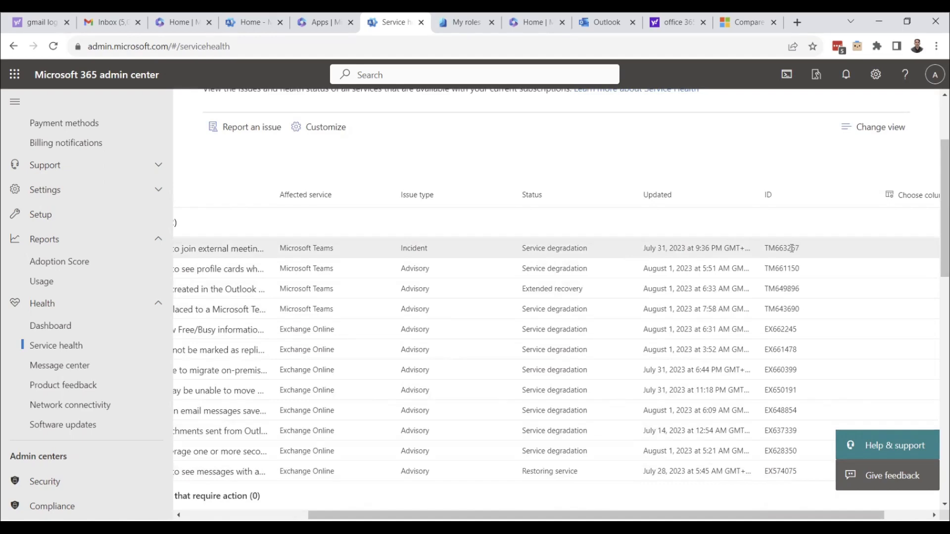
pyautogui.moveTo(545, 516); pyautogui.dragTo(418, 515)
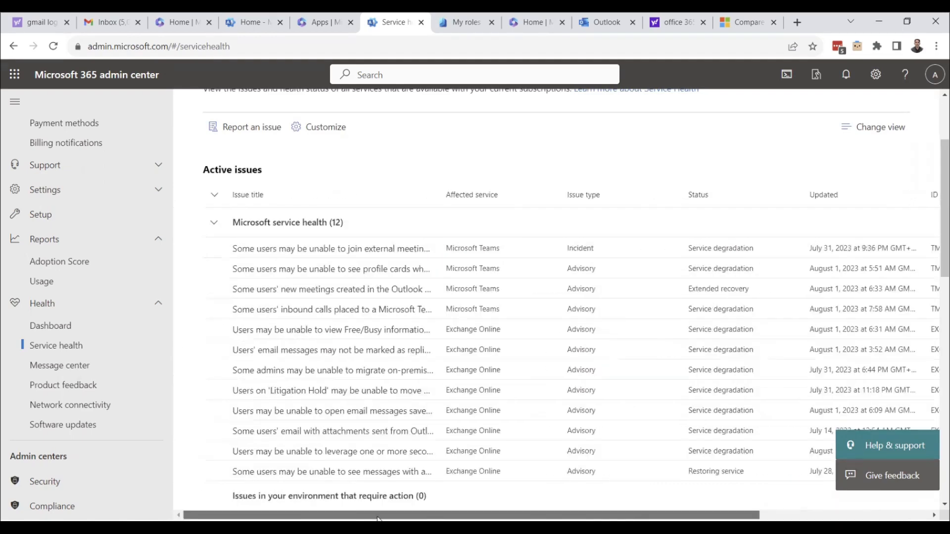
# Read the details and all updates of the Microsoft Teams incident about guests joining external meetings in the web client, and close them.
pyautogui.click(358, 249)
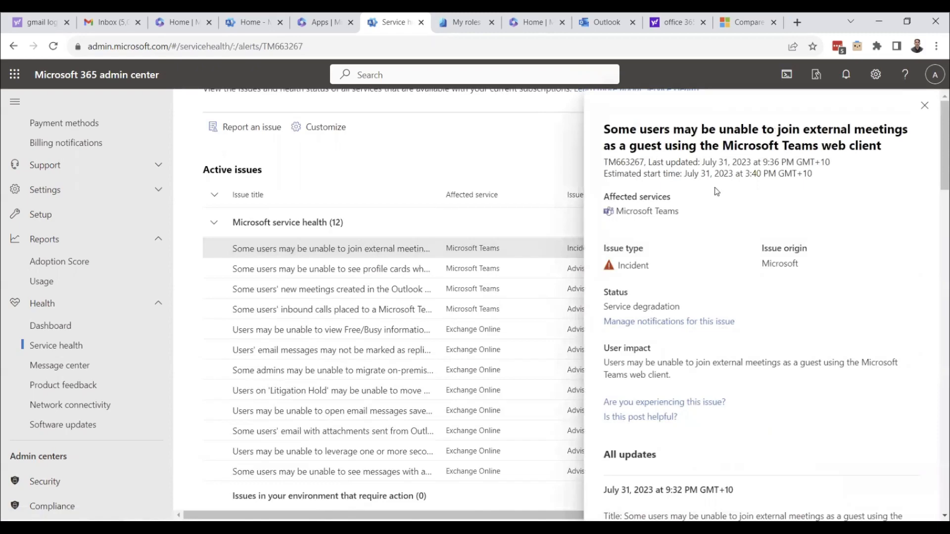
pyautogui.scroll(-5, 713, 217)
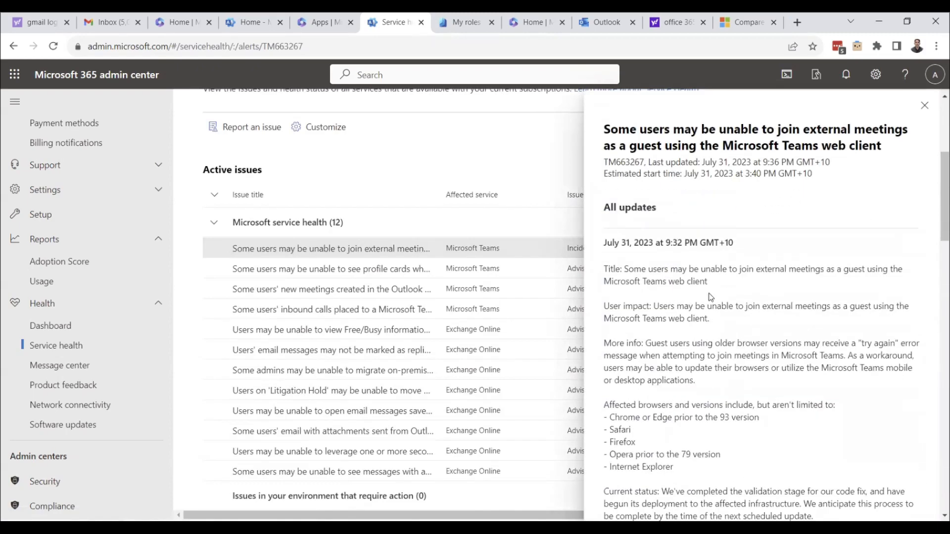
pyautogui.scroll(-1, 683, 330)
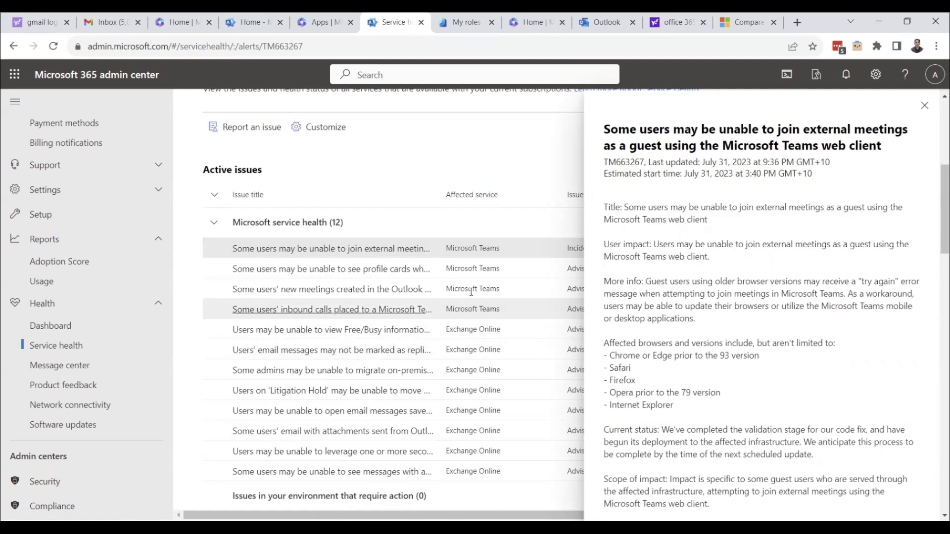
pyautogui.scroll(-2, 666, 381)
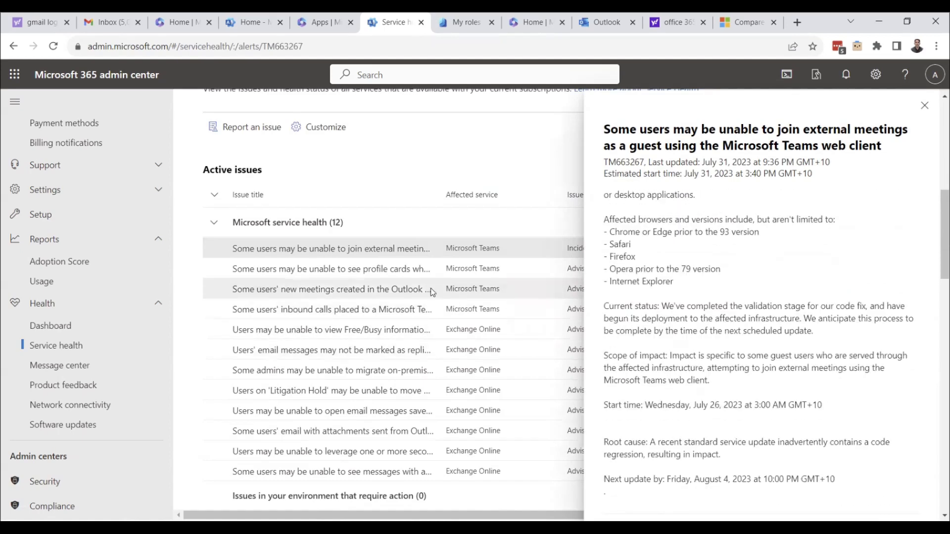
pyautogui.scroll(-1, 710, 332)
pyautogui.scroll(-10, 709, 331)
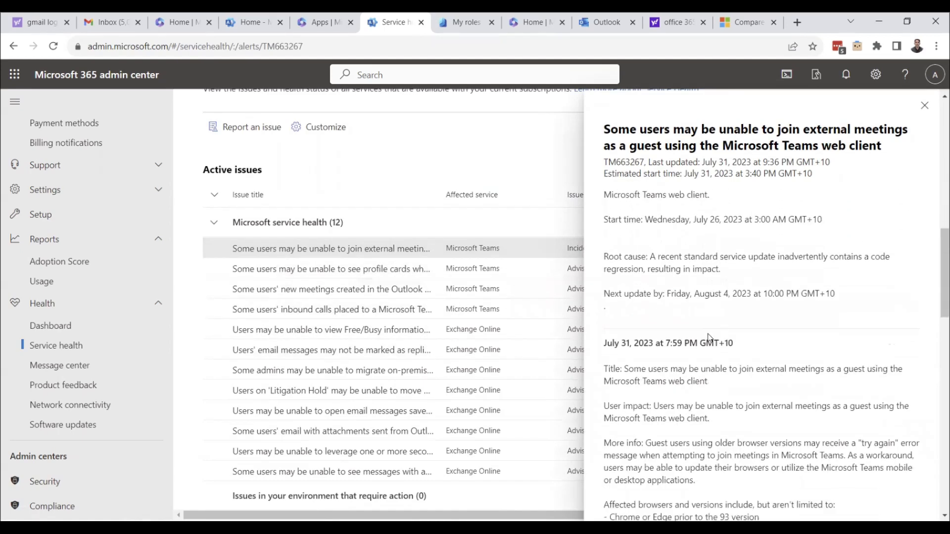
pyautogui.scroll(-2, 703, 348)
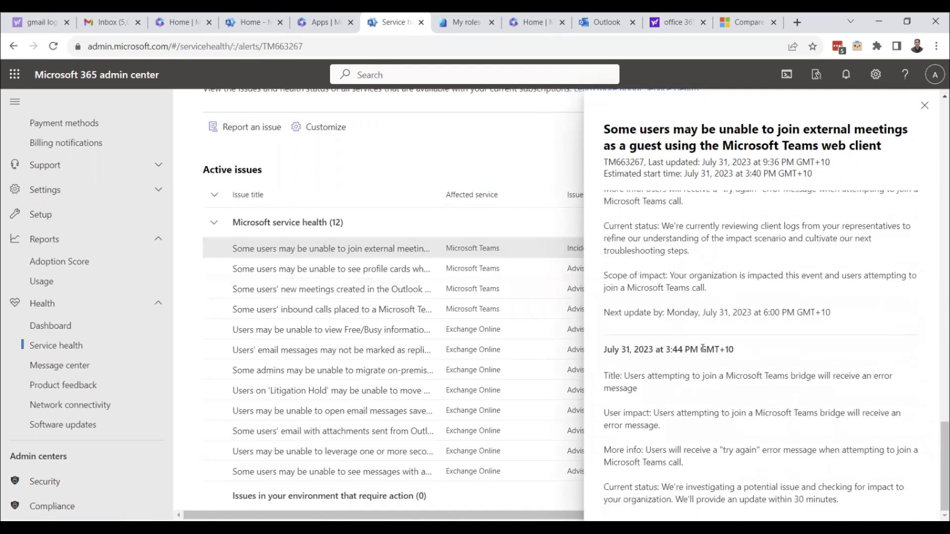
pyautogui.scroll(13, 703, 348)
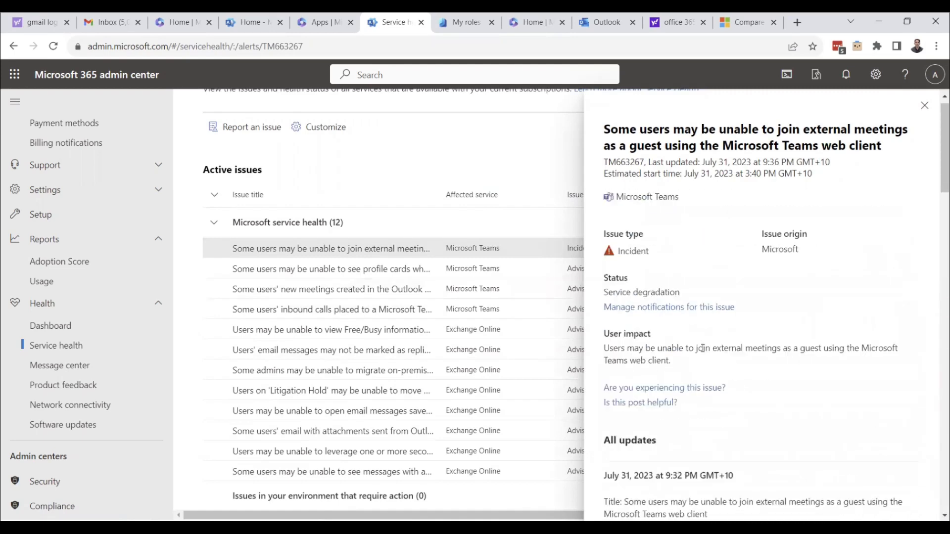
pyautogui.click(925, 106)
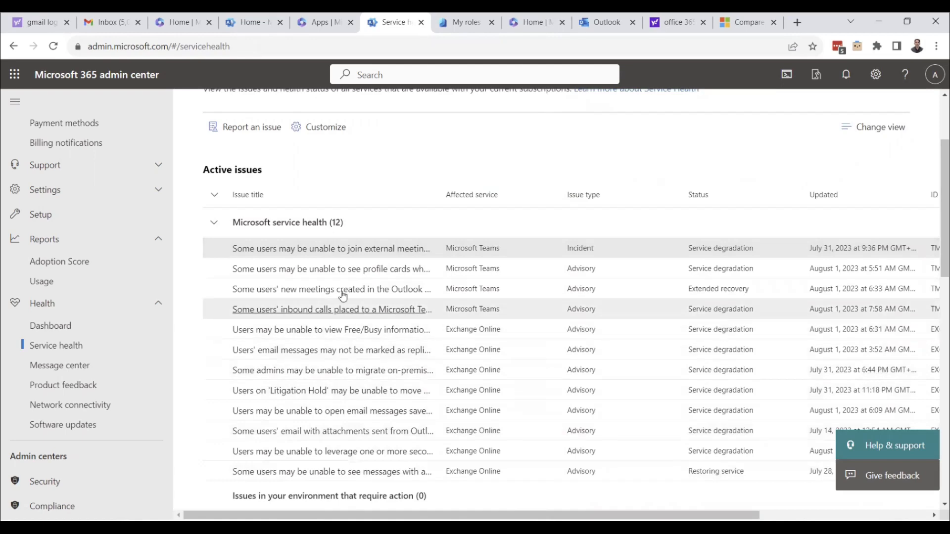
# Examine the Microsoft service health status list, and view the health issues affecting Microsoft Teams.
pyautogui.scroll(-4, 356, 302)
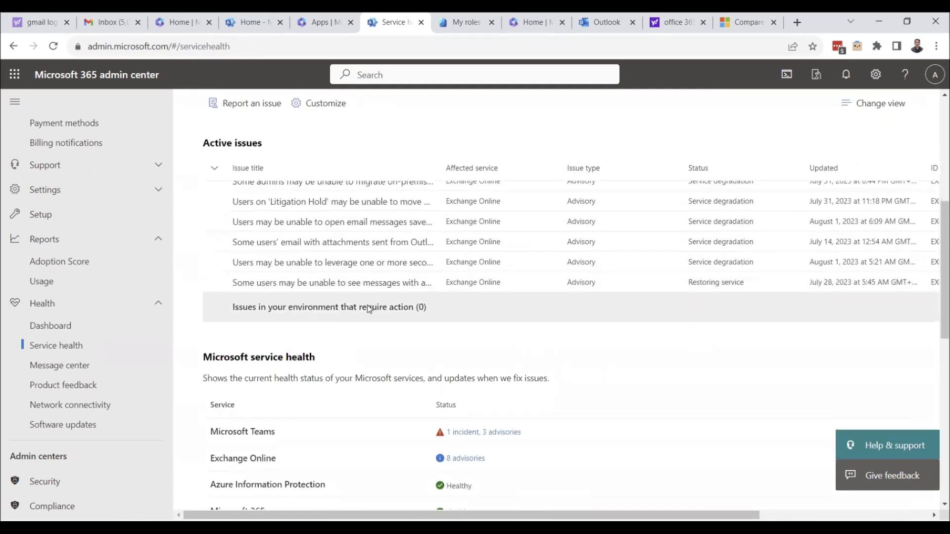
pyautogui.scroll(-3, 369, 309)
pyautogui.scroll(-5, 369, 310)
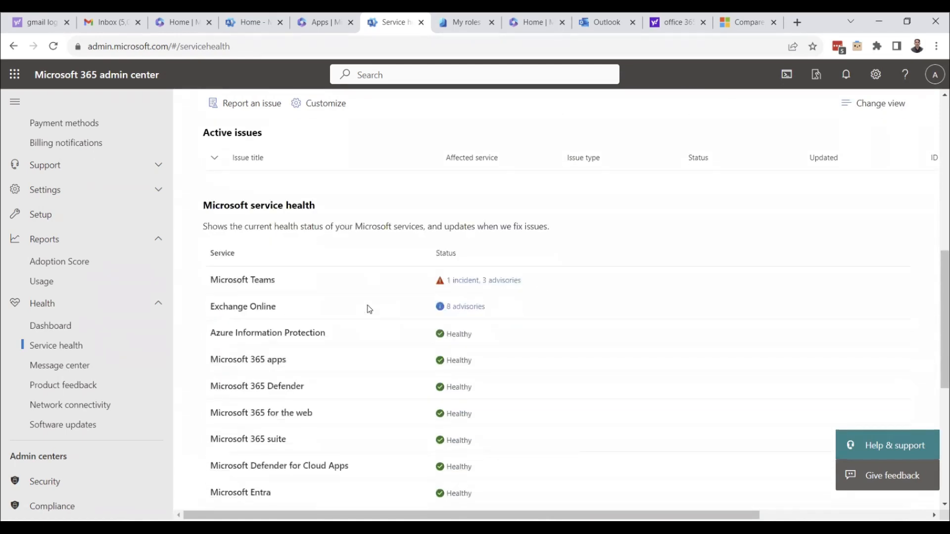
pyautogui.scroll(4, 367, 307)
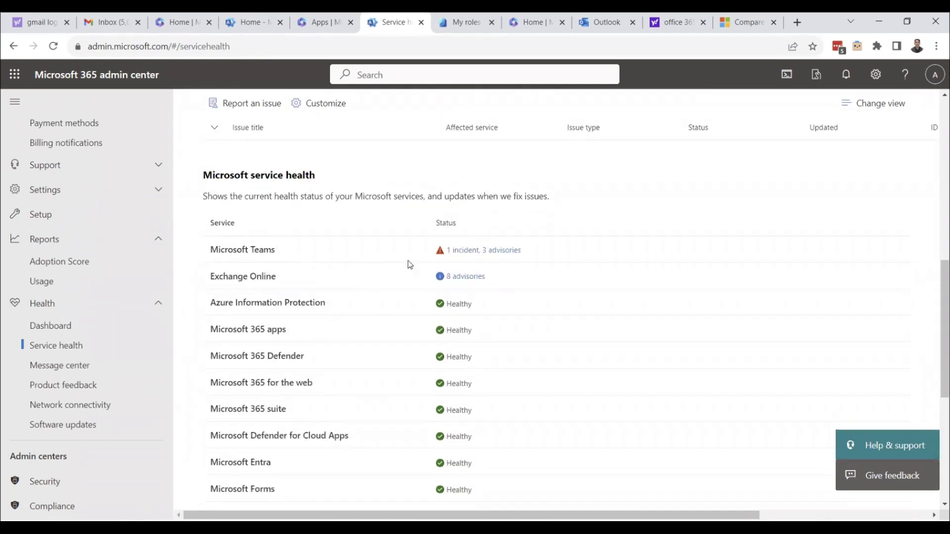
pyautogui.scroll(-5, 447, 326)
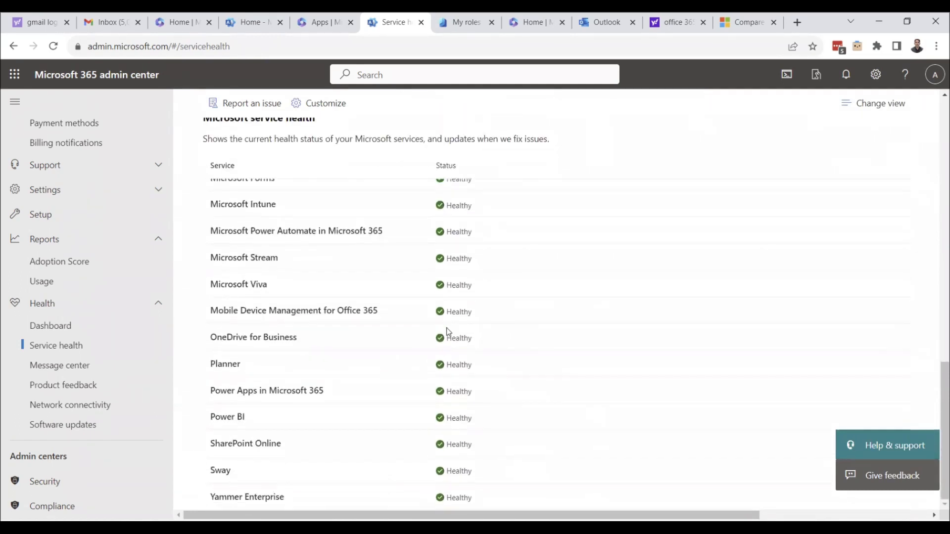
pyautogui.scroll(5, 445, 327)
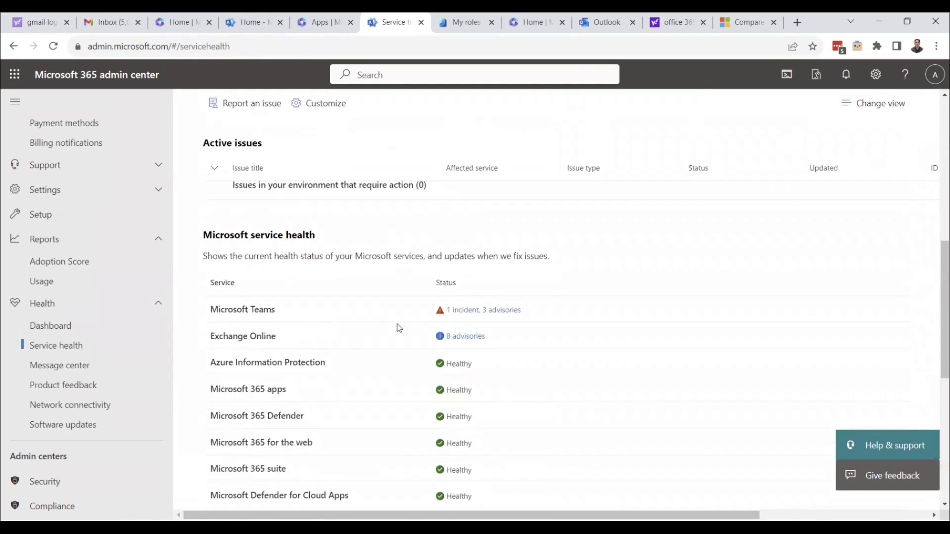
pyautogui.click(463, 311)
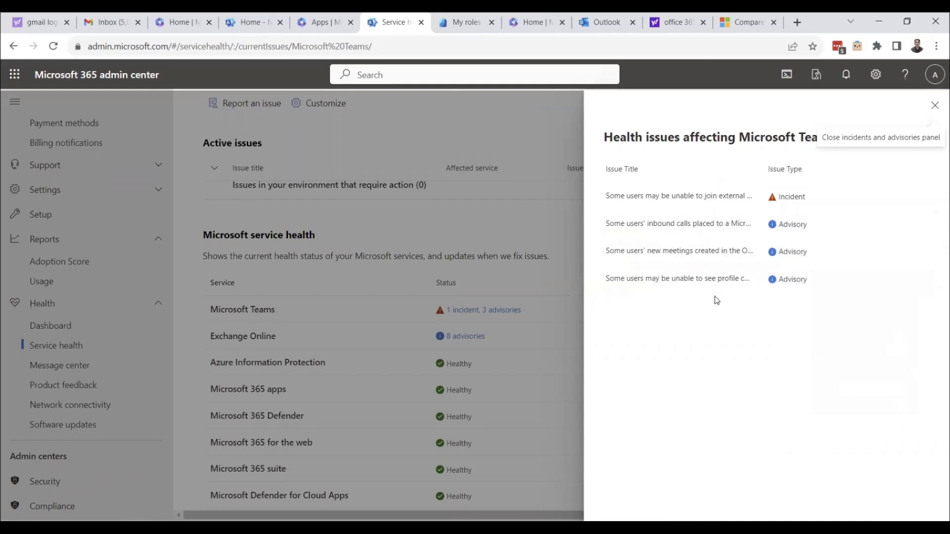
pyautogui.click(936, 105)
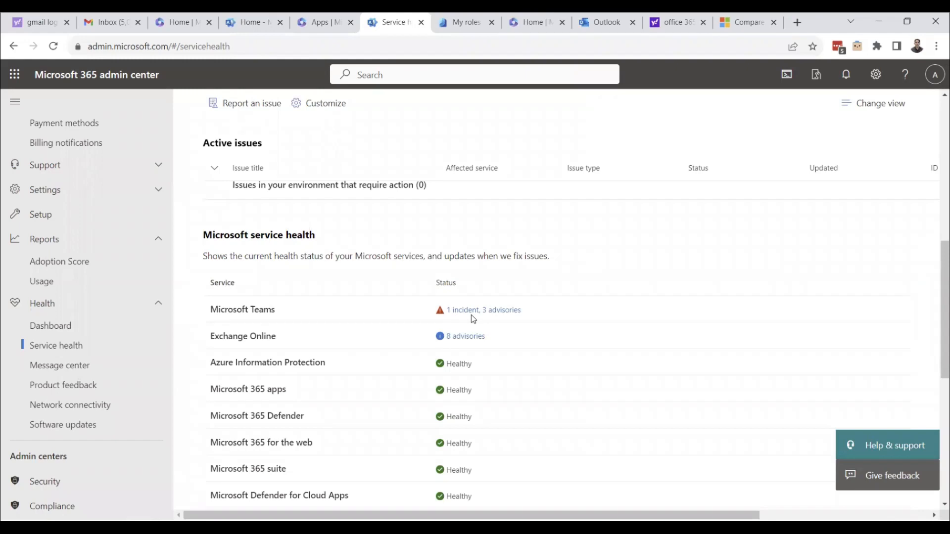
# View the Report an issue form without submitting it, and look at Service health's issue history and reported issues.
pyautogui.scroll(7, 405, 316)
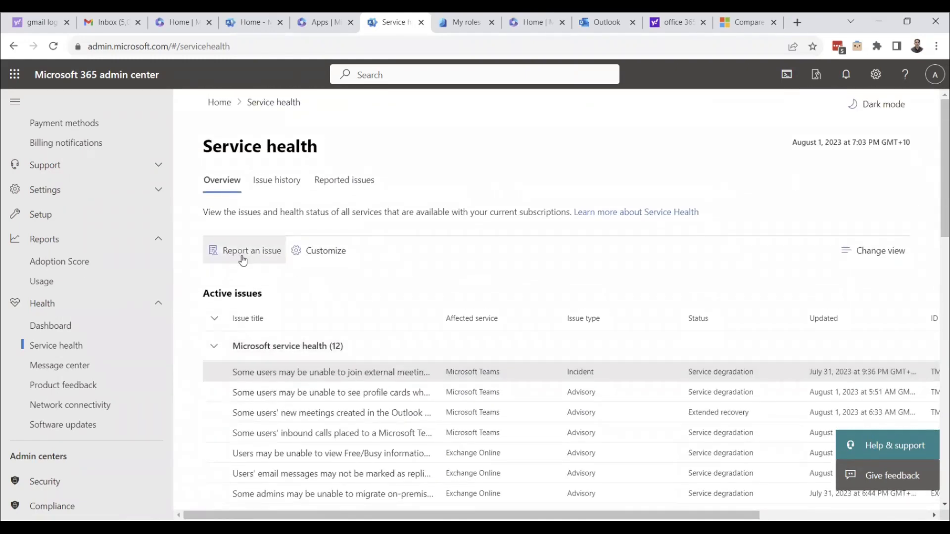
pyautogui.click(266, 256)
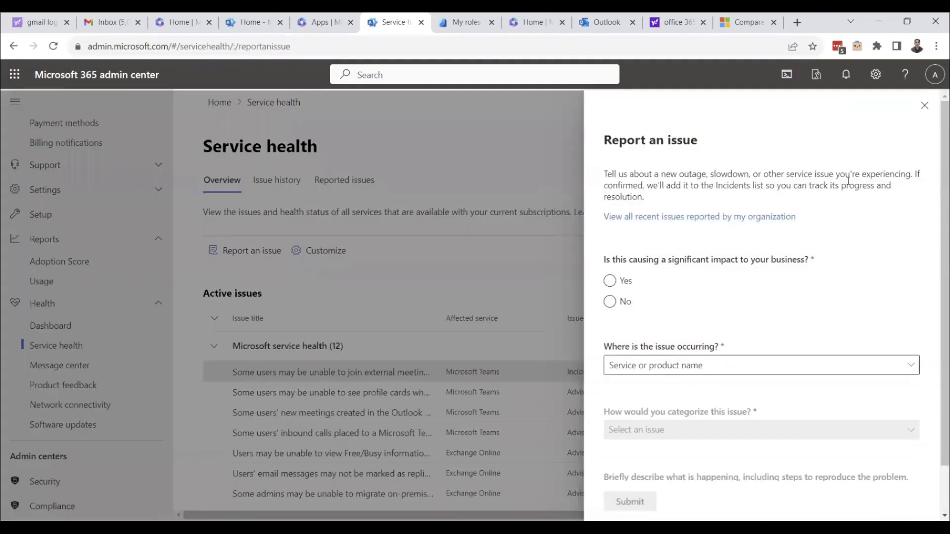
pyautogui.click(925, 105)
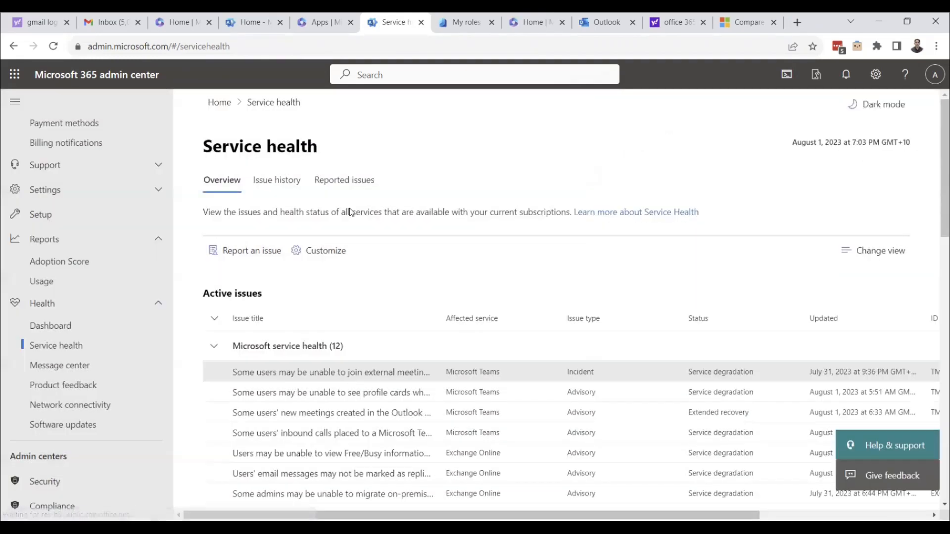
pyautogui.click(280, 189)
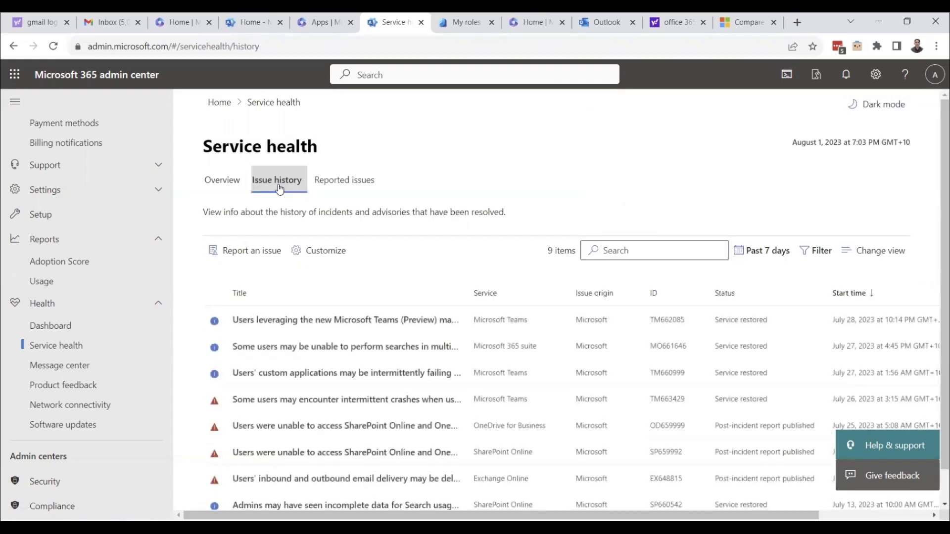
pyautogui.click(346, 184)
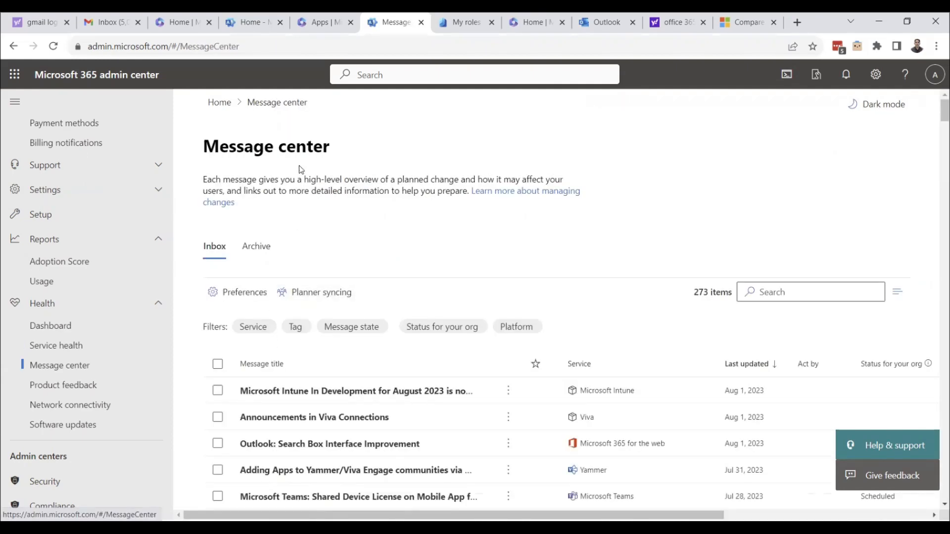
# Open the Message center and look through the planned-change messages in its inbox.
pyautogui.scroll(-1, 407, 305)
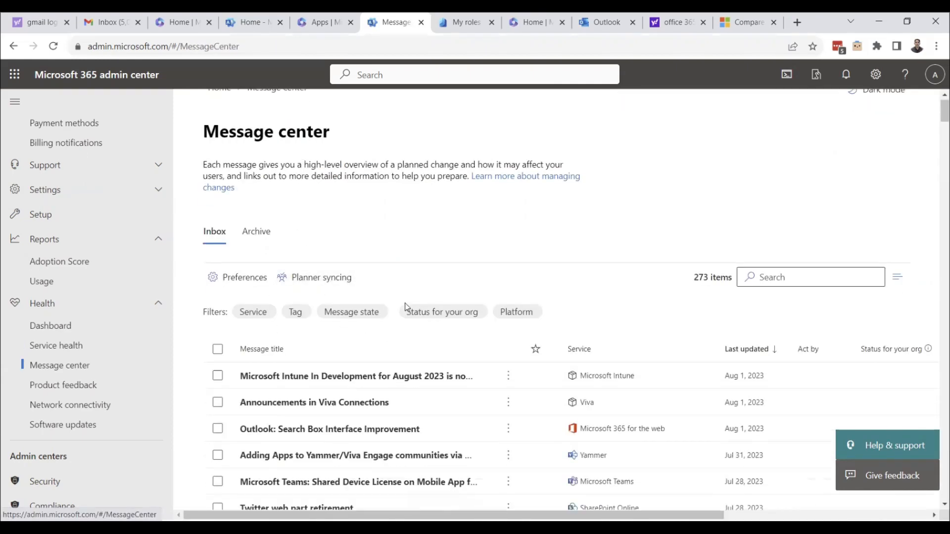
pyautogui.scroll(-1, 410, 304)
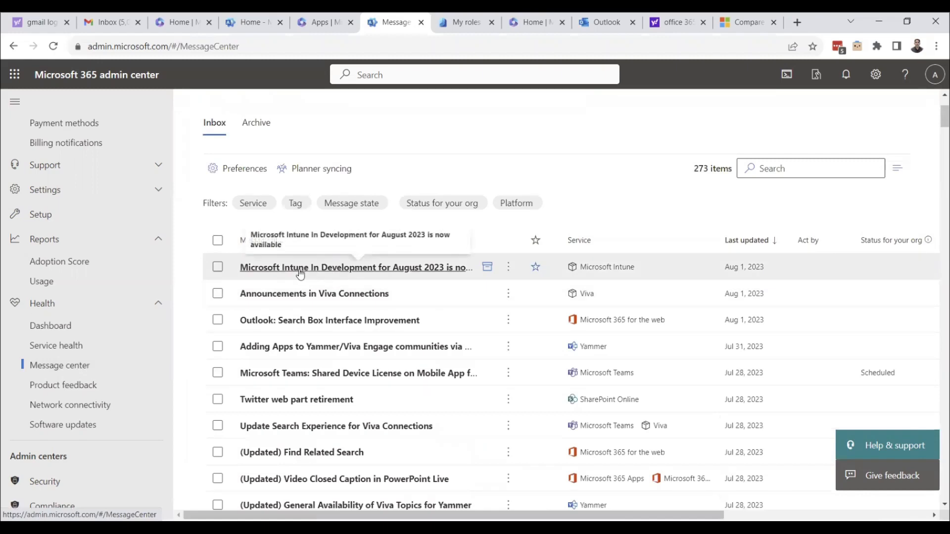
pyautogui.scroll(2, 360, 275)
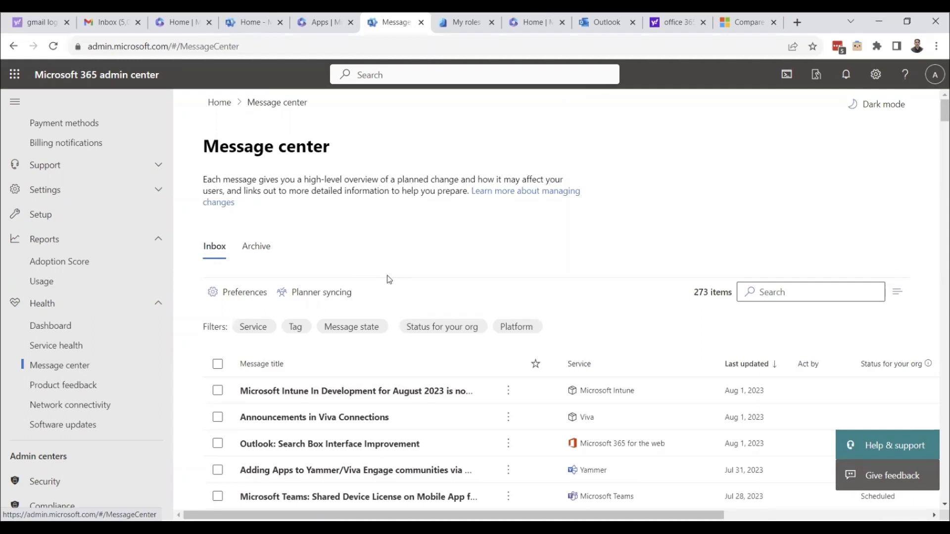
pyautogui.scroll(-3, 389, 278)
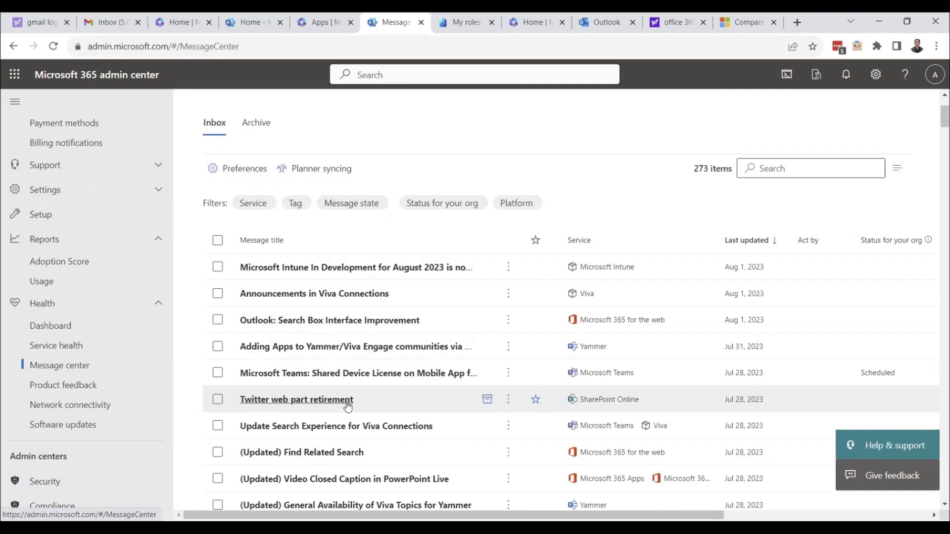
pyautogui.scroll(-4, 369, 376)
# View the Product feedback page and the Microsoft 365 network connectivity overview.
pyautogui.click(63, 385)
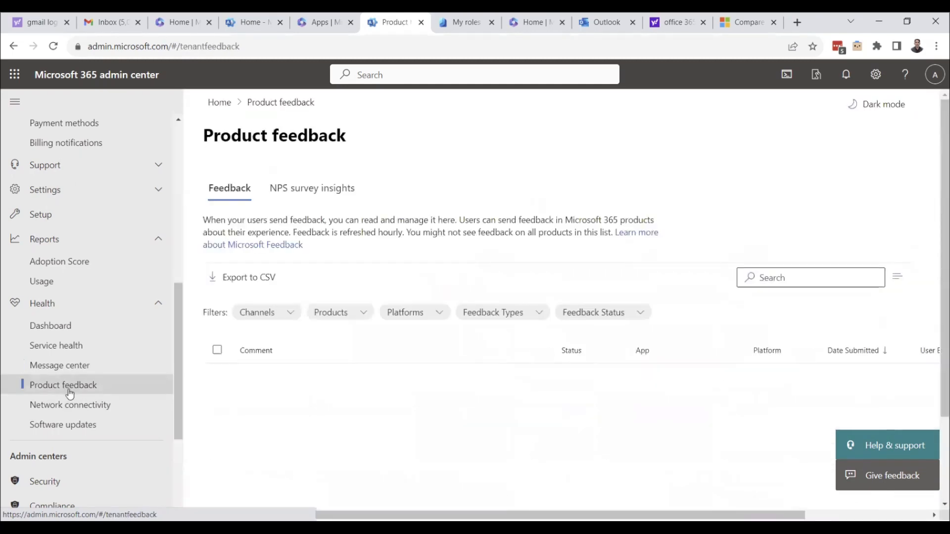
pyautogui.click(69, 406)
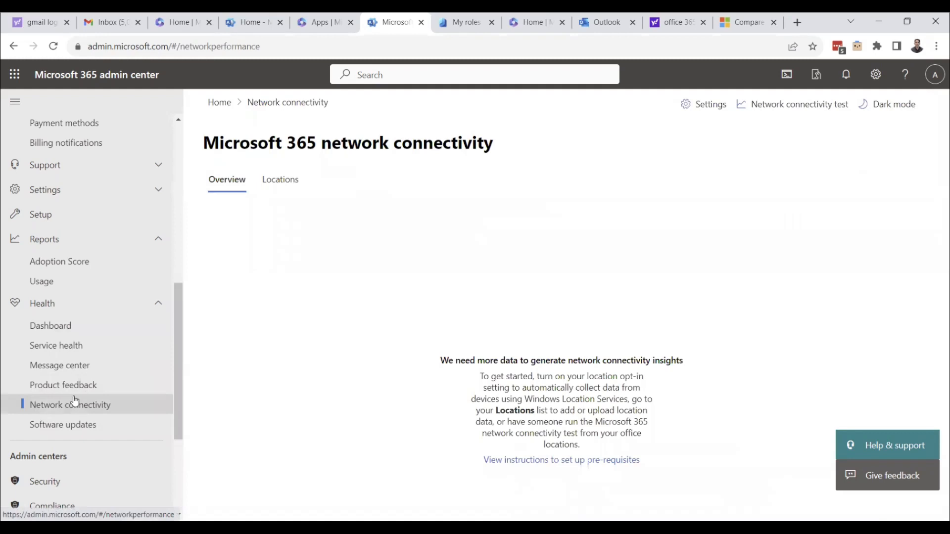
# View the Software updates information for Microsoft 365 apps and Windows, and collapse the Reports and Health navigation groups.
pyautogui.click(64, 424)
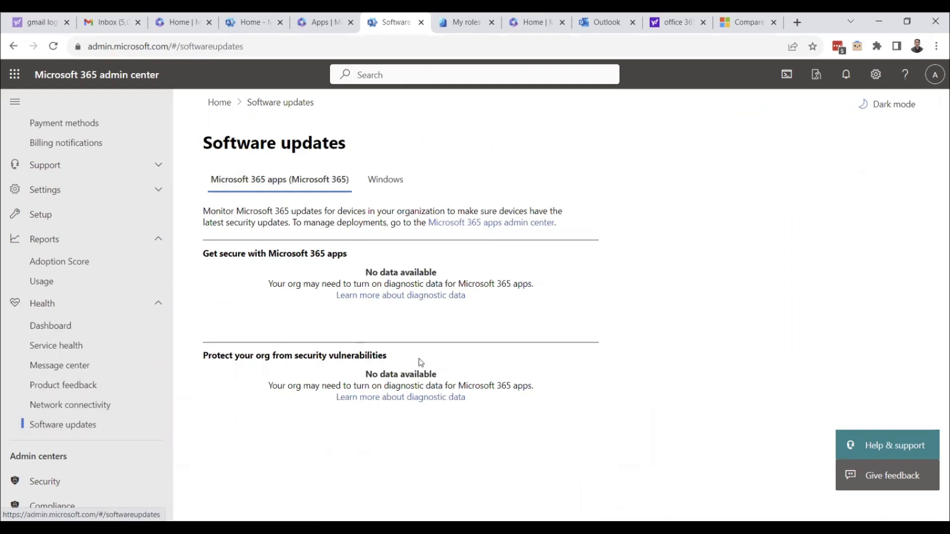
pyautogui.click(393, 196)
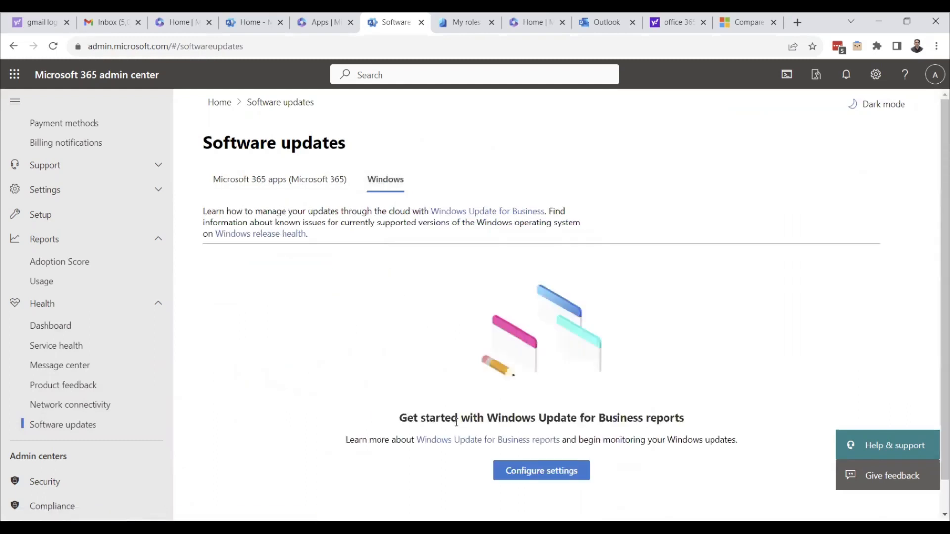
pyautogui.click(310, 187)
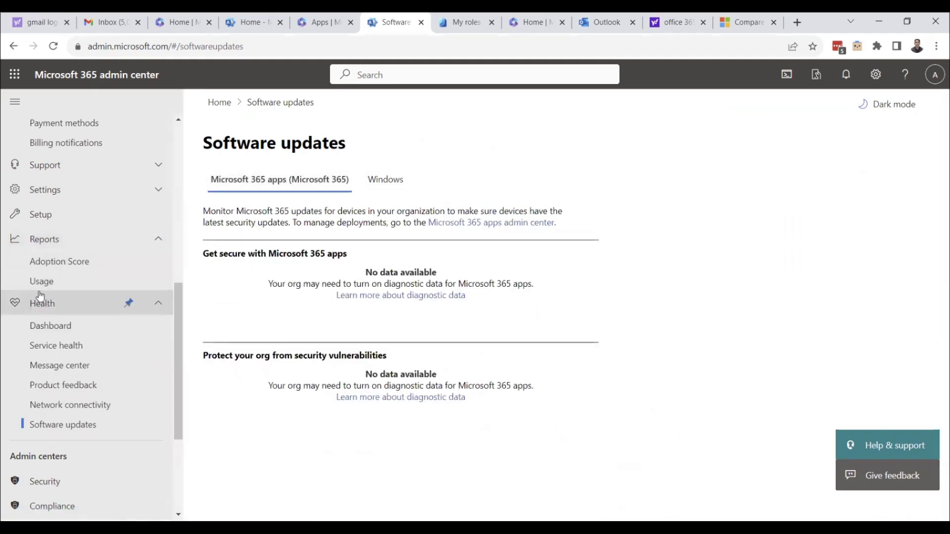
pyautogui.click(155, 240)
pyautogui.click(159, 265)
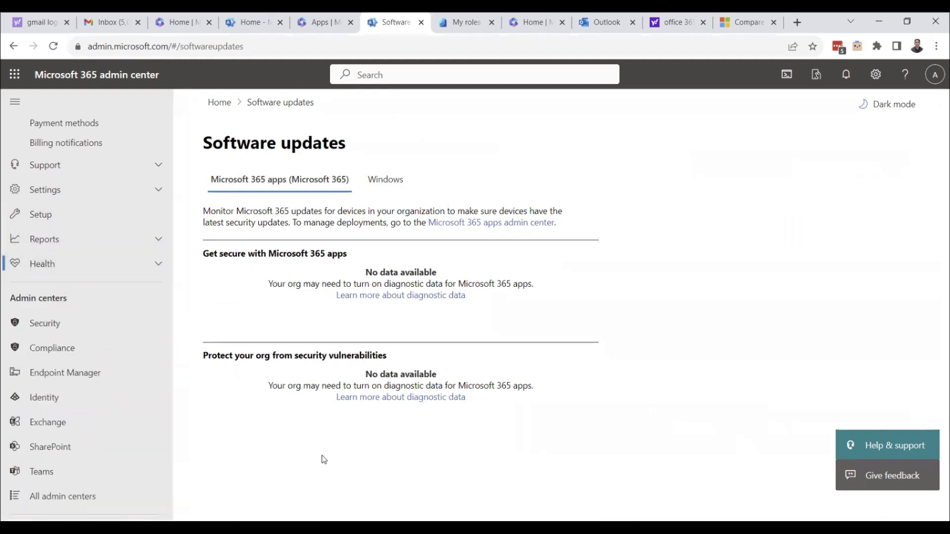